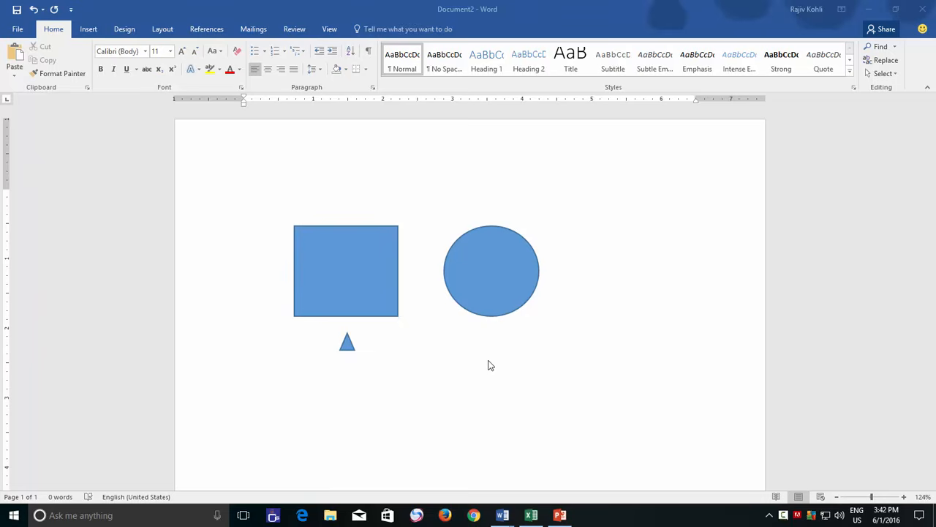
- Look at the blank Excel workbook and PowerPoint presentation, returning to the Word document that contains the shapes
left_click(531, 515)
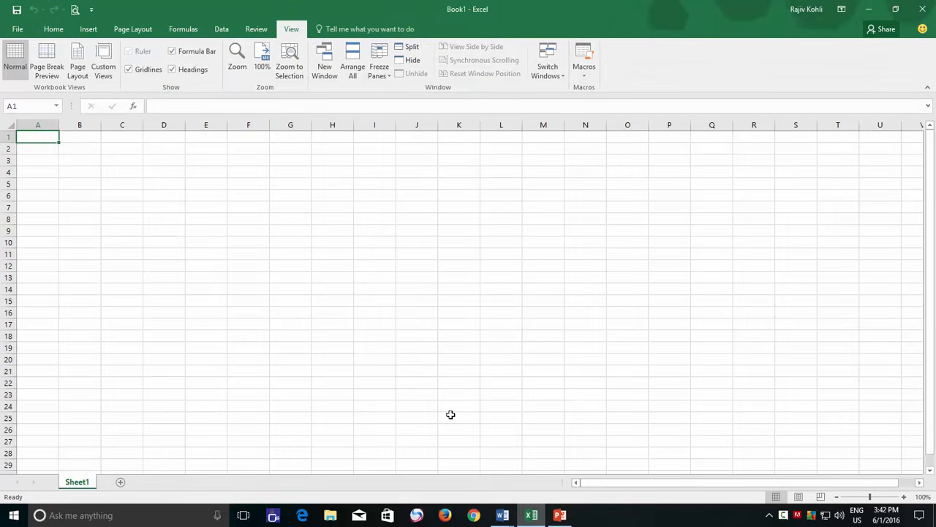
left_click(570, 518)
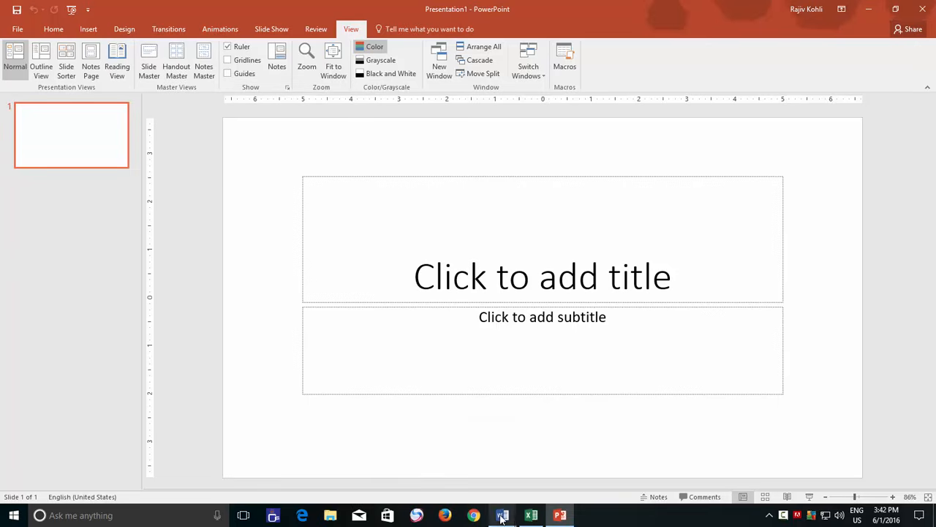
mouse_move(502, 518)
left_click(536, 472)
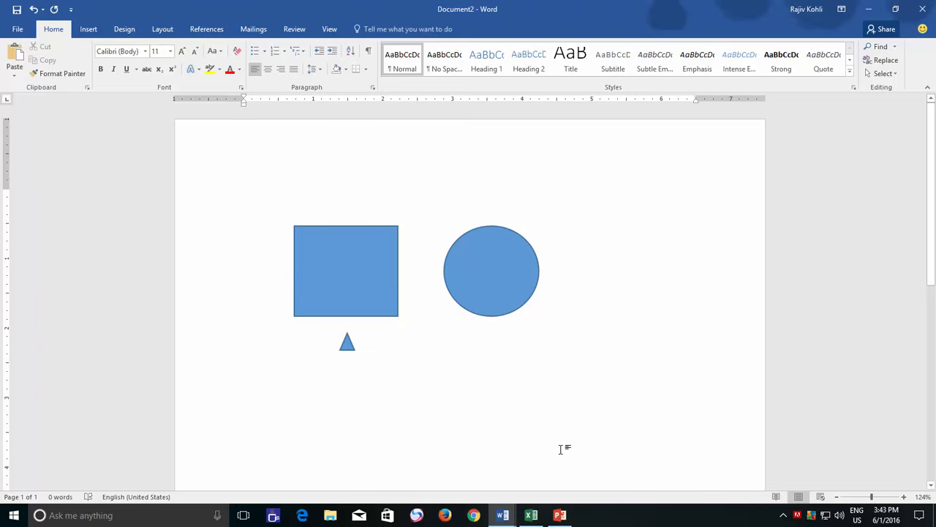
left_click(531, 515)
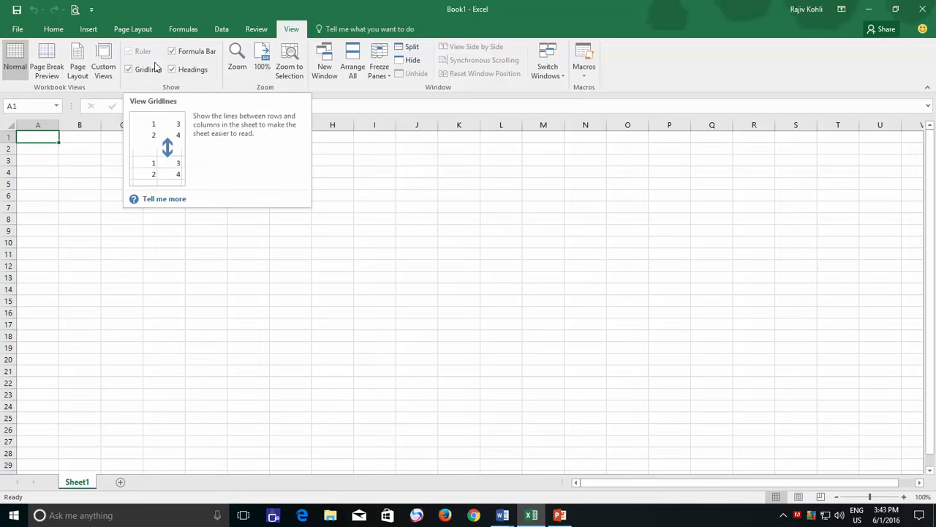
mouse_move(502, 515)
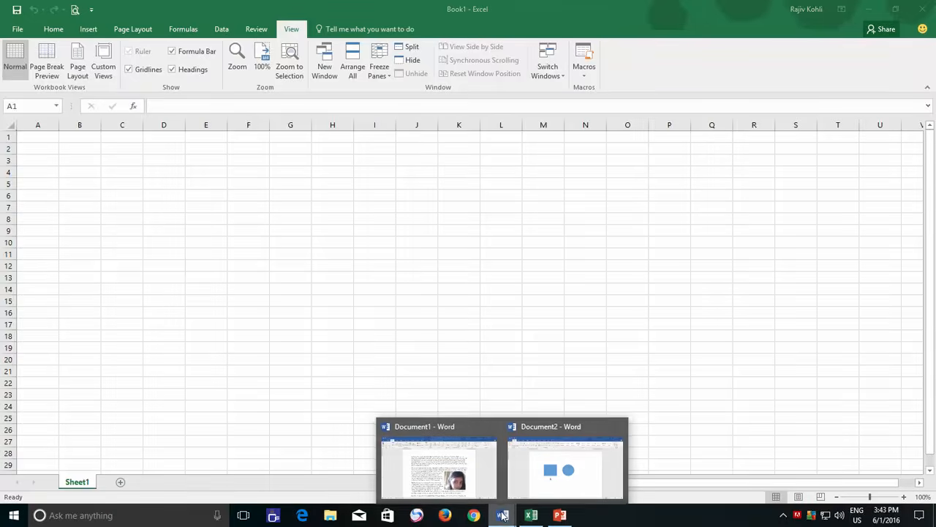
left_click(529, 484)
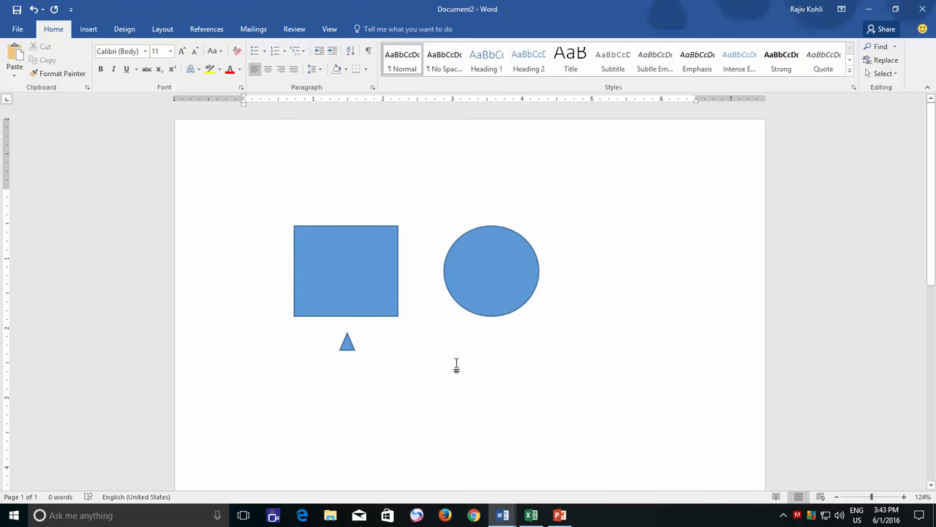
- Move the rectangle slightly up and to the left on the page, and deselect it
left_click(338, 258)
mouse_move(339, 258)
left_mouse_down()
mouse_move(358, 245)
mouse_move(326, 247)
mouse_move(351, 244)
mouse_move(337, 243)
mouse_move(341, 236)
mouse_move(335, 252)
mouse_move(323, 247)
mouse_move(341, 248)
mouse_move(333, 250)
left_mouse_up()
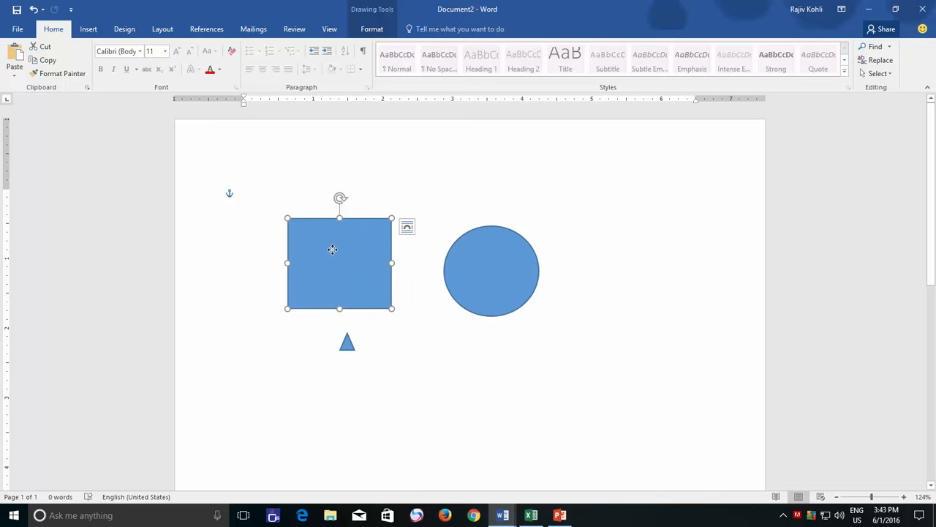
left_click(412, 255)
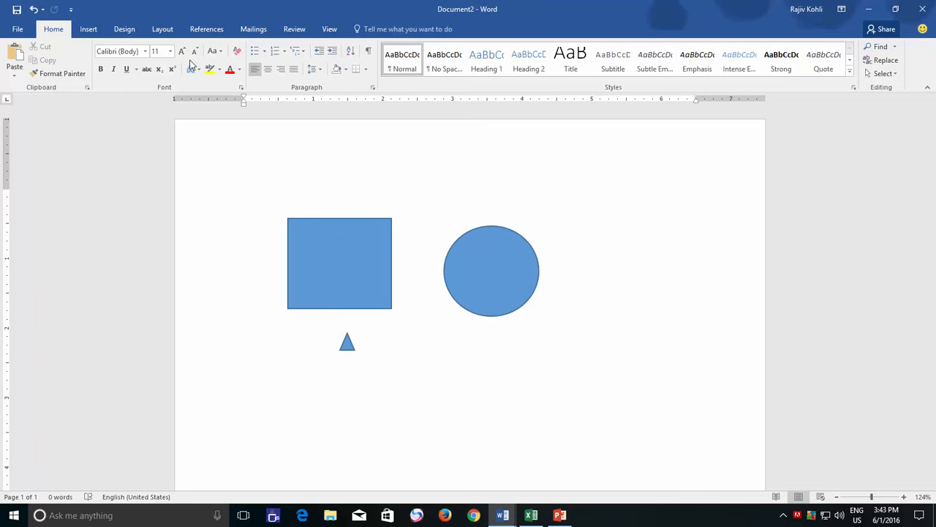
- Select the rectangle and turn on gridlines for the document
left_click(162, 29)
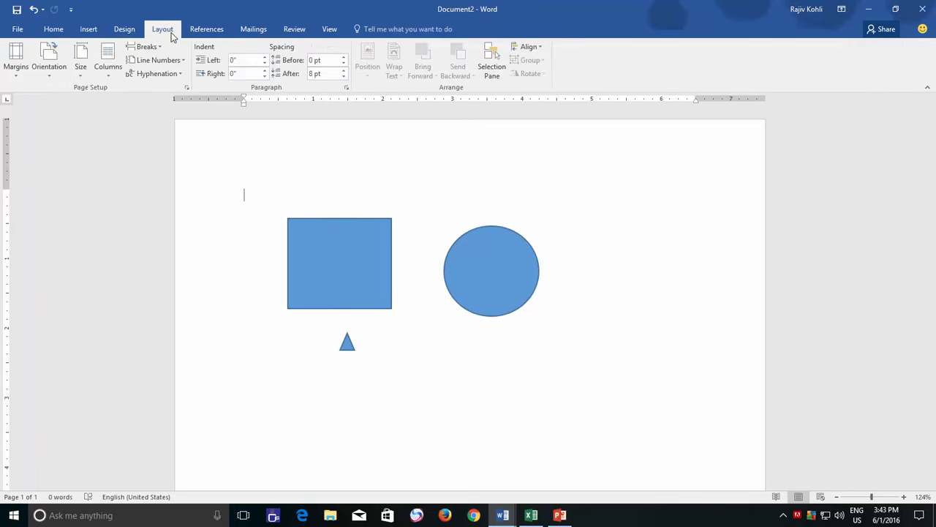
left_click(530, 47)
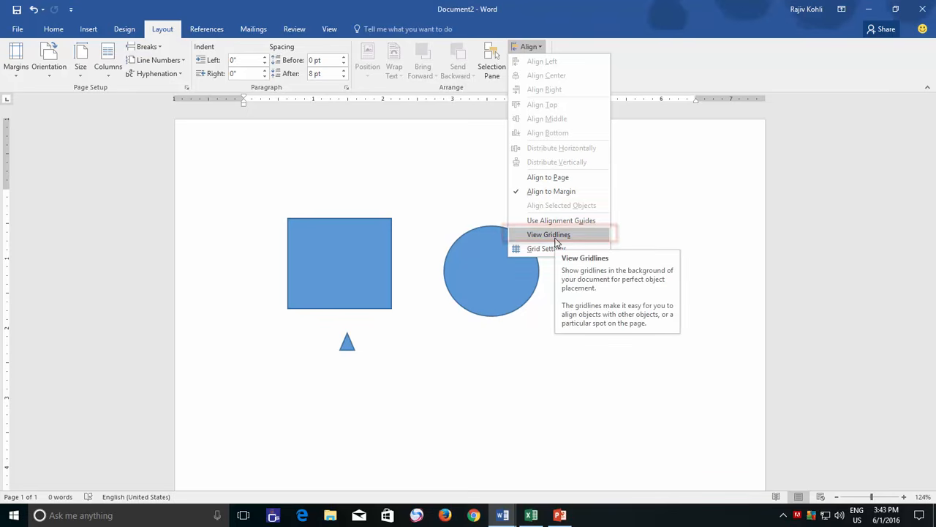
left_click(356, 257)
left_click(355, 255)
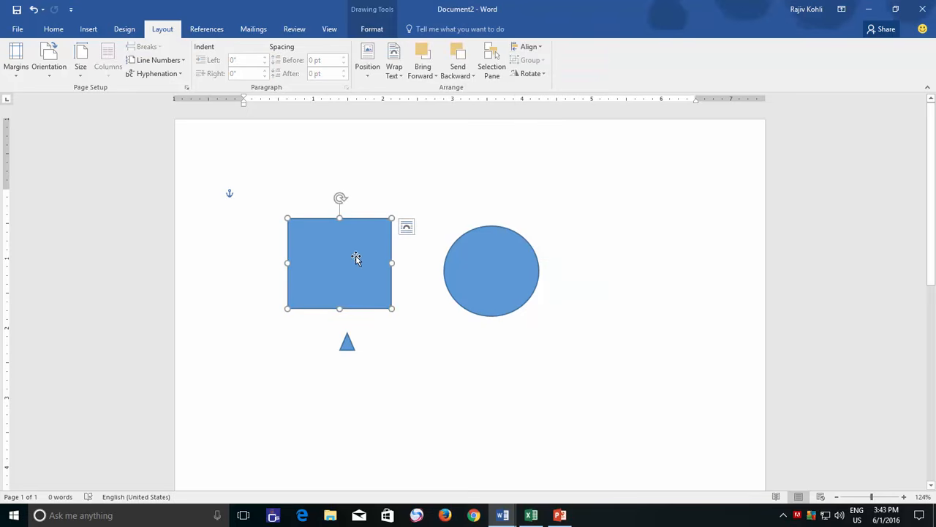
left_click(369, 33)
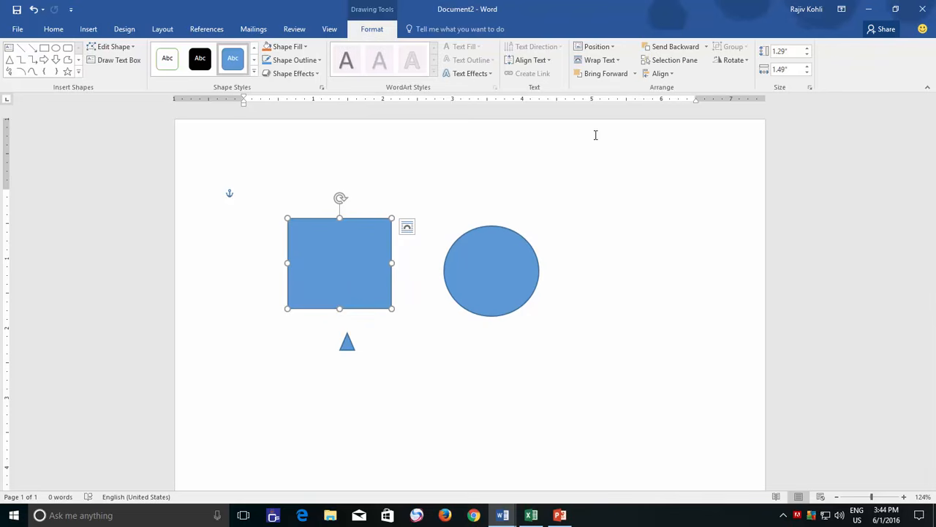
left_click(667, 73)
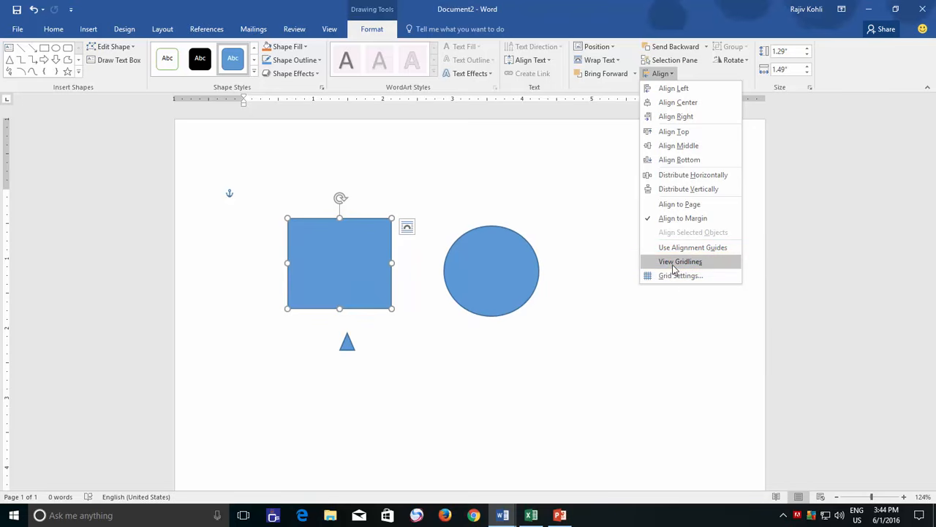
left_click(335, 31)
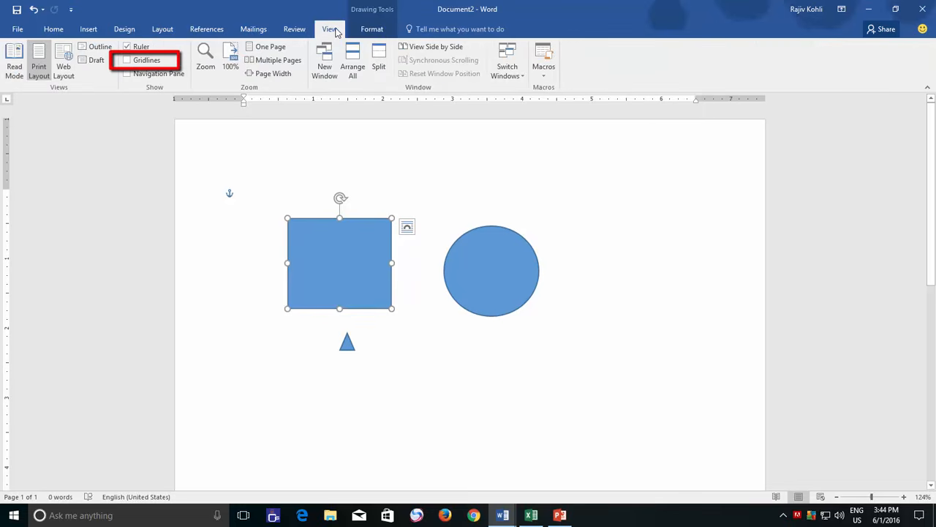
left_click(150, 63)
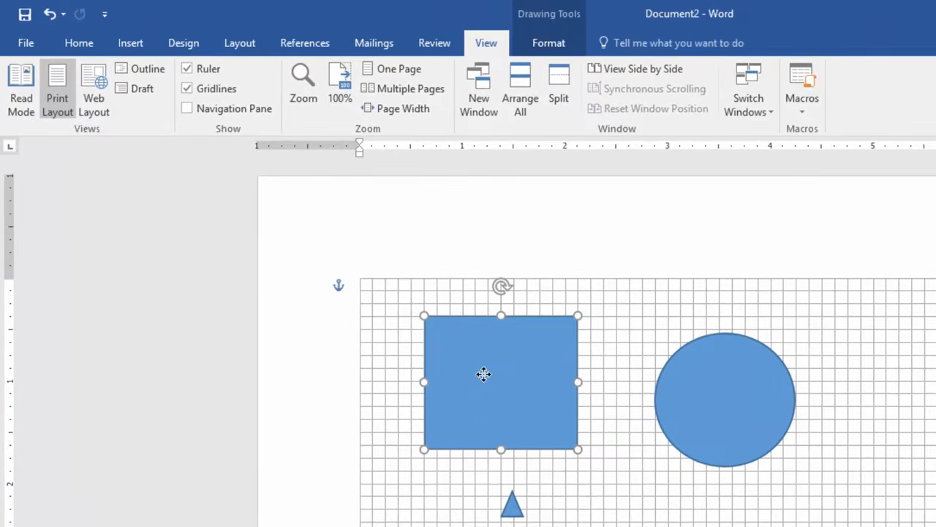
- Reposition the rectangle on the grid close to the left margin and move the circle nearer to its right side
left_click_drag(411, 317, 403, 316)
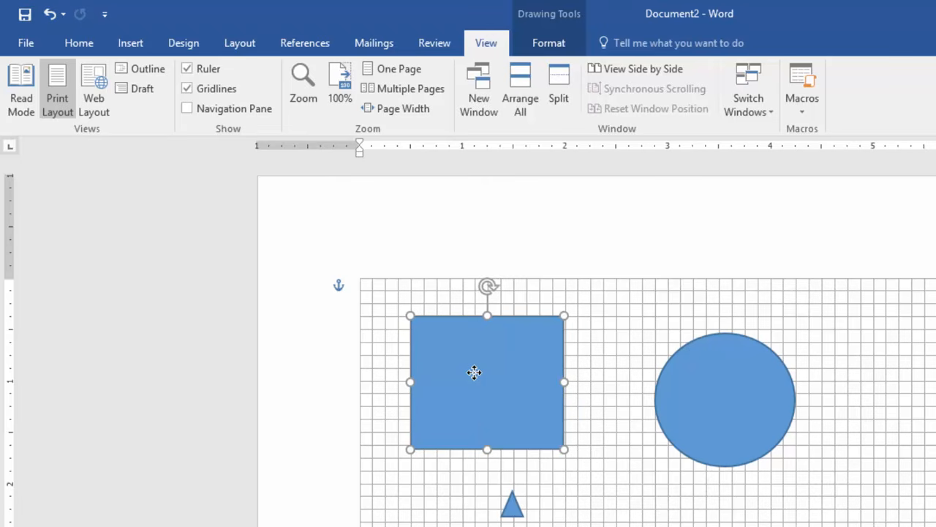
left_click_drag(474, 372, 447, 359)
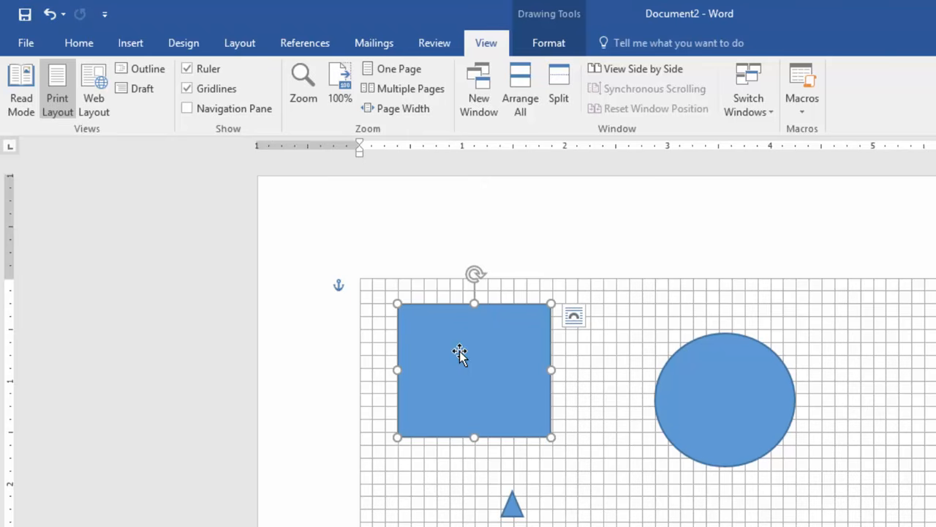
left_click_drag(459, 351, 433, 360)
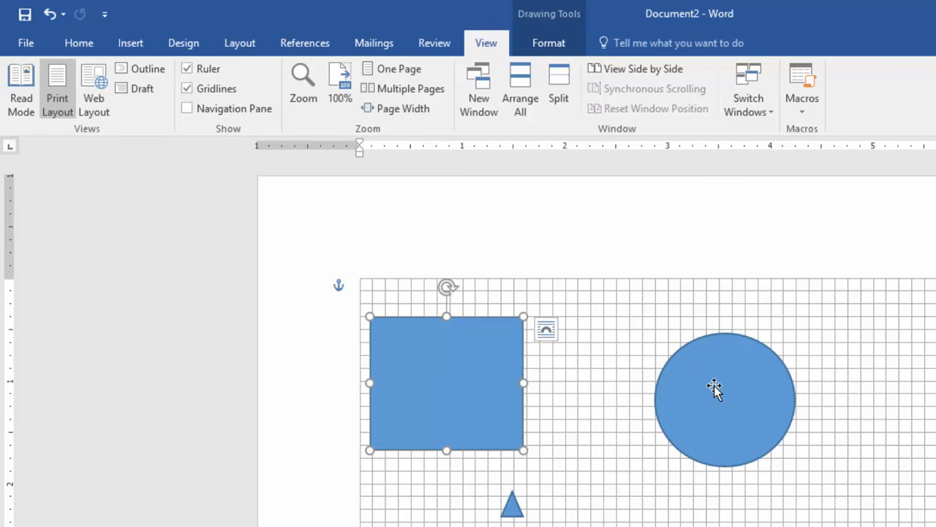
left_click_drag(715, 388, 611, 366)
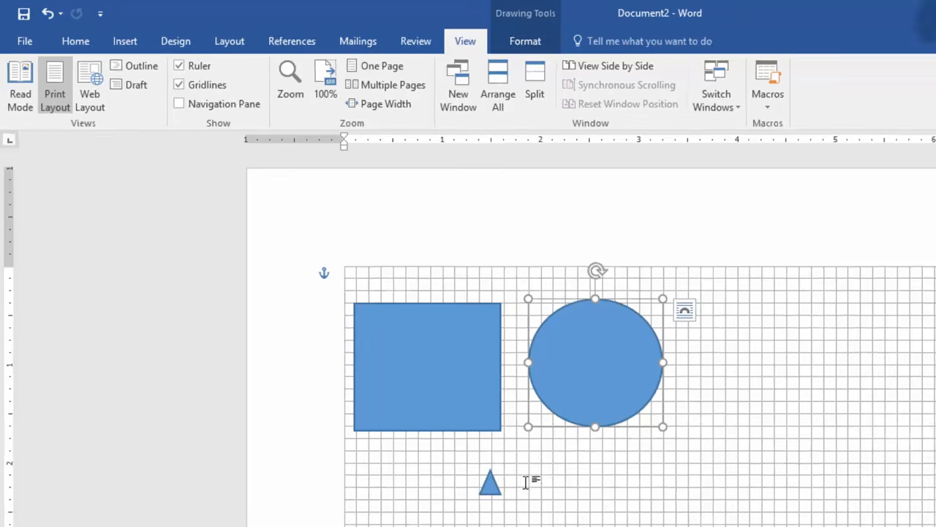
left_click(551, 504)
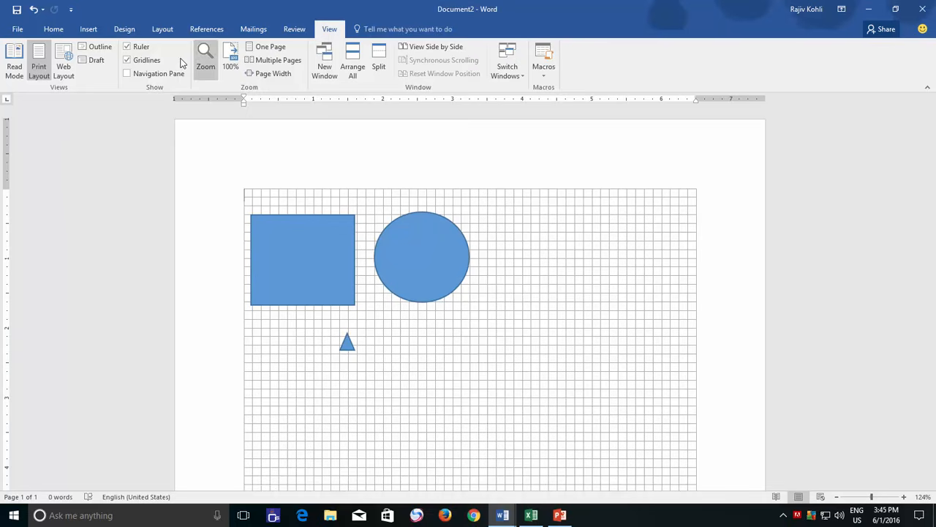
- Set the drawing grid's horizontal spacing to 0.05" and reduce its vertical spacing as well
left_click(129, 47)
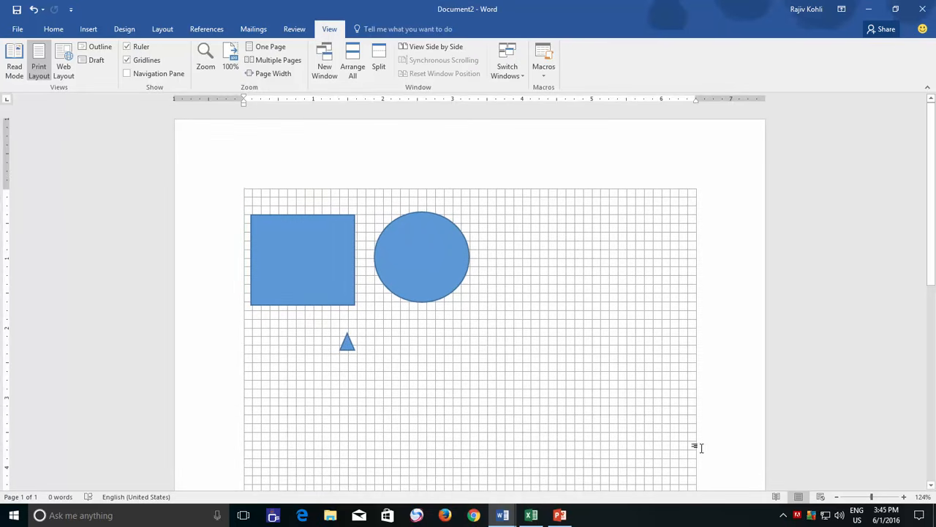
left_click_drag(872, 498, 880, 500)
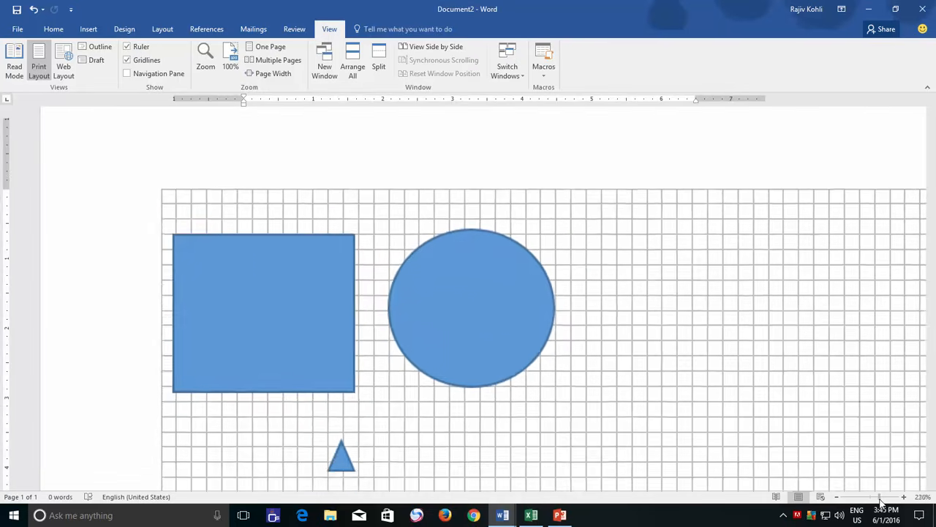
scroll(475, 417, "down", 3)
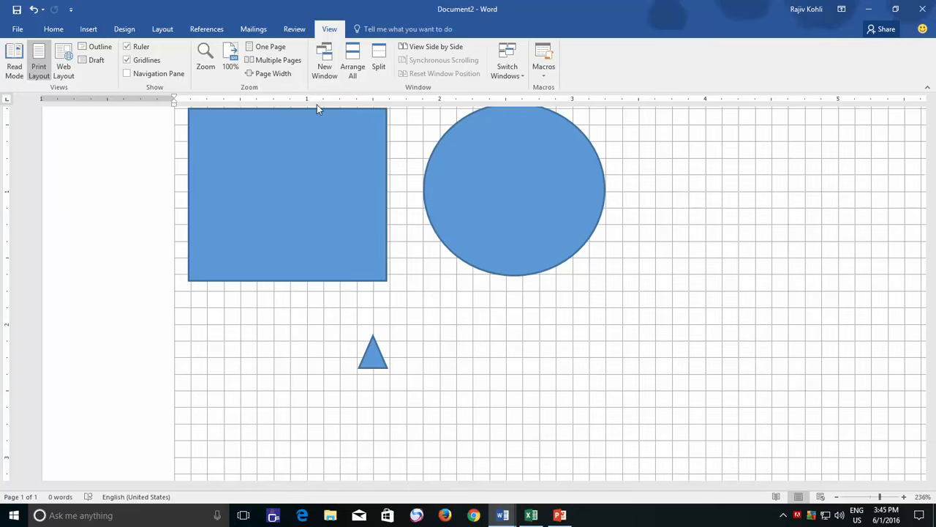
left_click(335, 182)
left_click(374, 30)
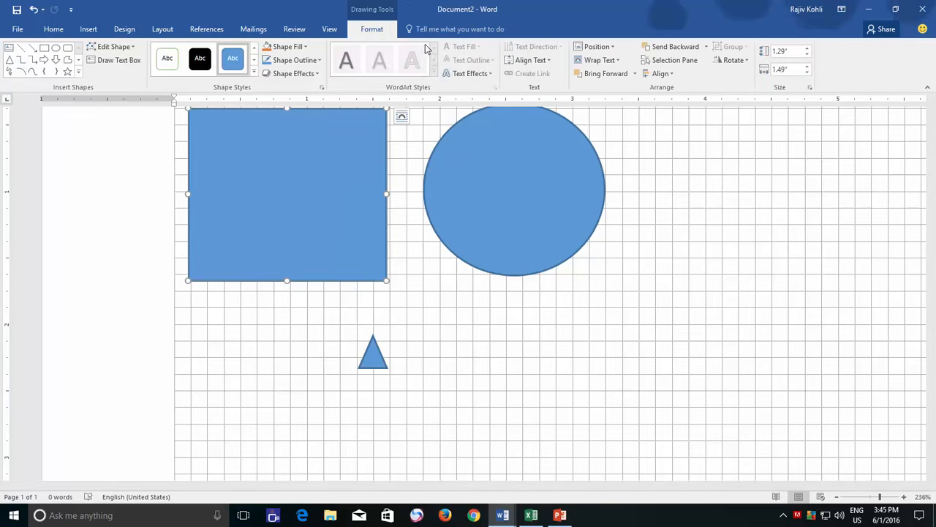
left_click(661, 73)
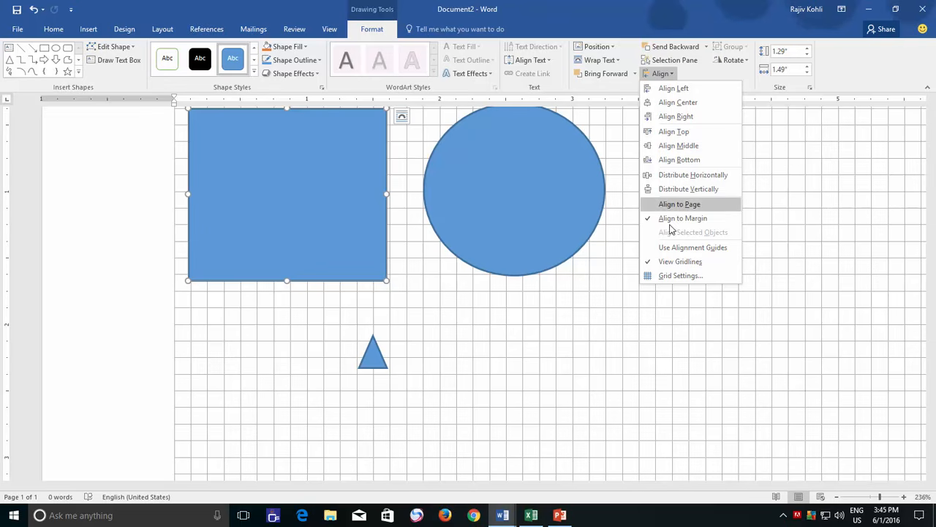
left_click(677, 275)
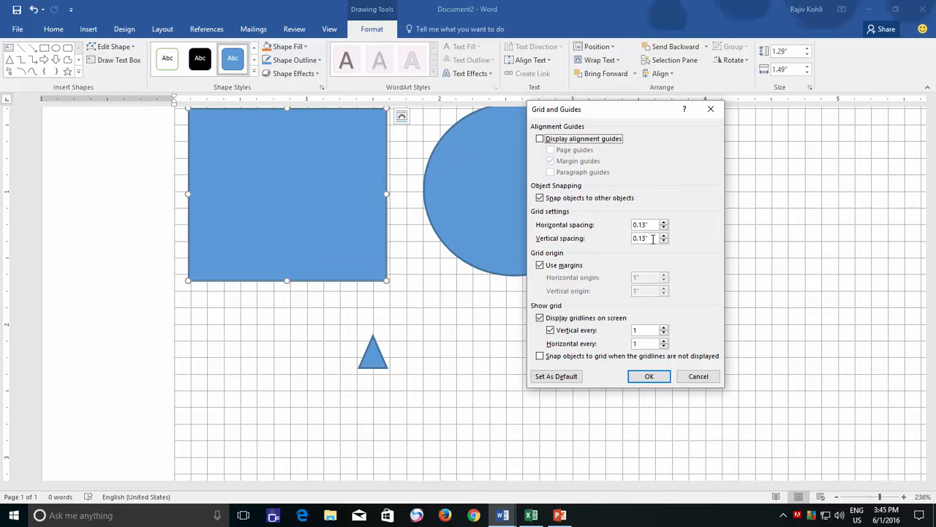
double_click(639, 225)
left_click_drag(639, 238, 666, 241)
left_click(649, 376)
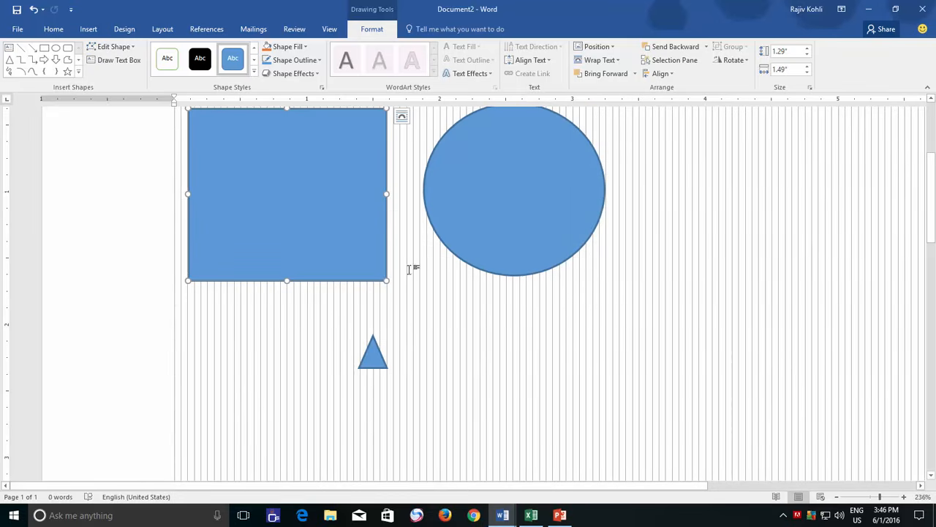
- Move the rectangle slightly up and to the right, closer to the circle
scroll(406, 262, "up", 1)
scroll(407, 262, "up", 1)
scroll(408, 264, "down", 1)
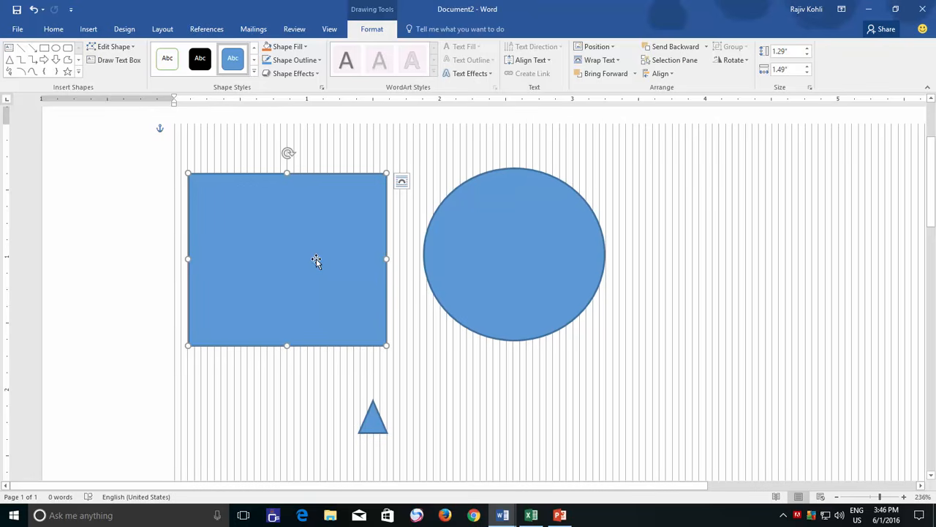
left_click_drag(282, 238, 294, 224)
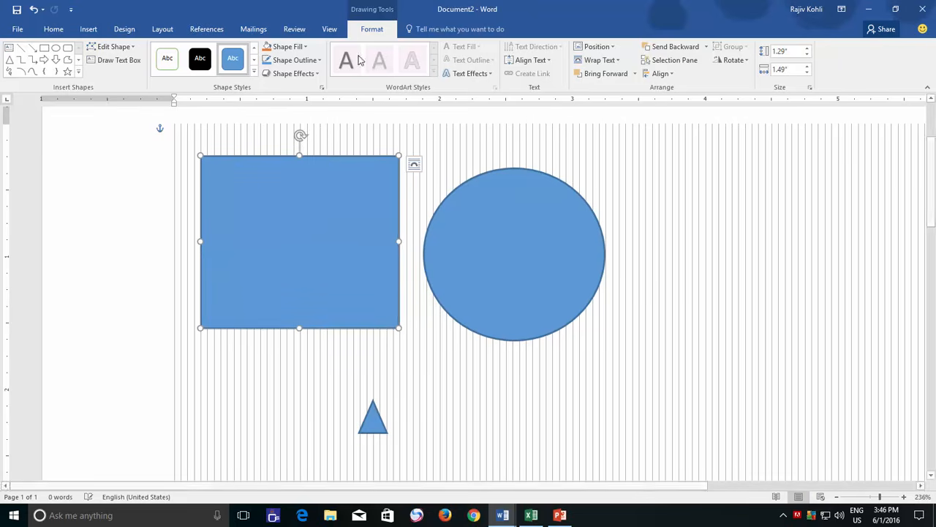
- Set the drawing grid's vertical spacing to 0.05"
left_click(662, 74)
left_click(667, 272)
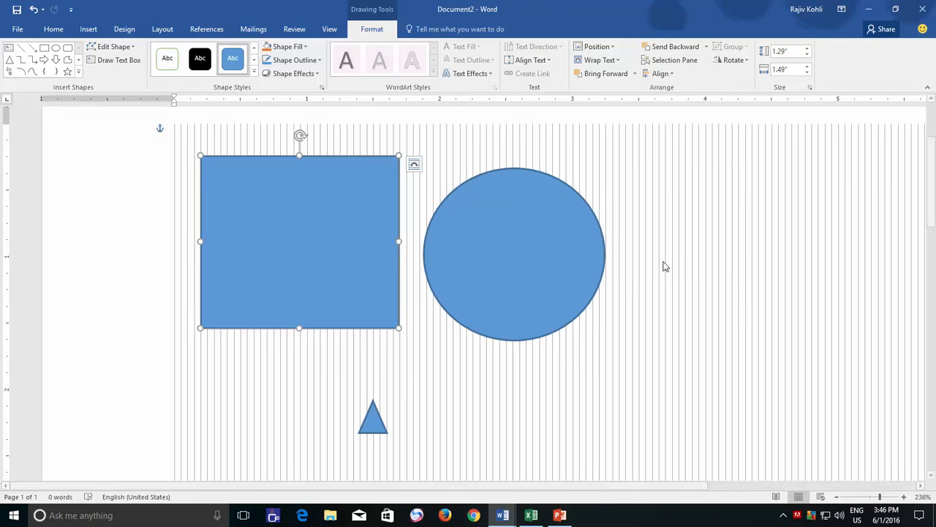
double_click(644, 238)
type("0.05")
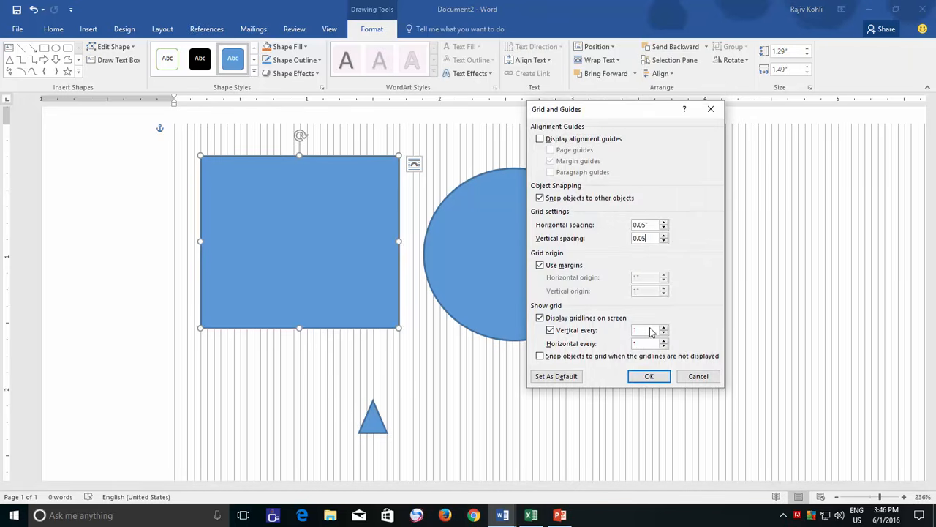
left_click(649, 375)
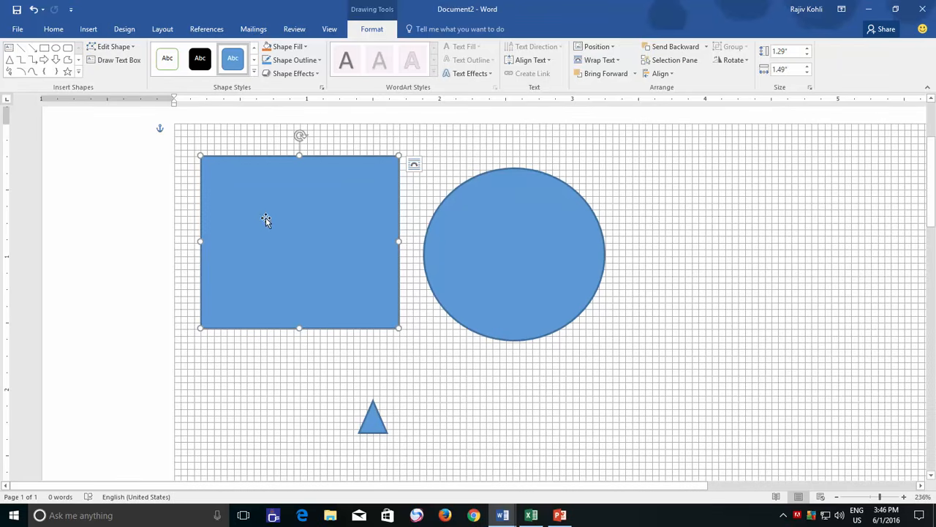
- Move the rectangle one grid square down and to the left, and nudge the circle slightly left
mouse_move(261, 220)
left_mouse_down()
mouse_move(253, 210)
mouse_move(253, 226)
left_mouse_up()
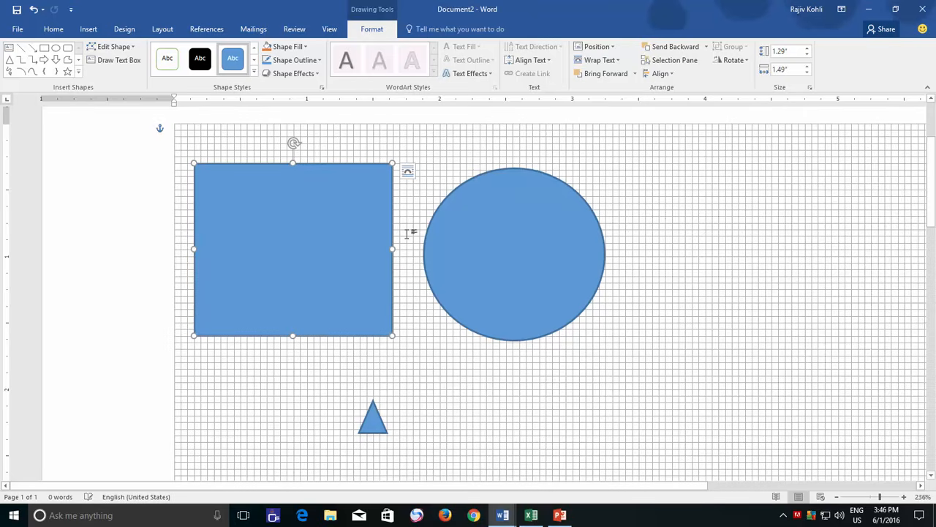
mouse_move(480, 236)
left_mouse_down()
mouse_move(461, 236)
mouse_move(480, 236)
left_mouse_up()
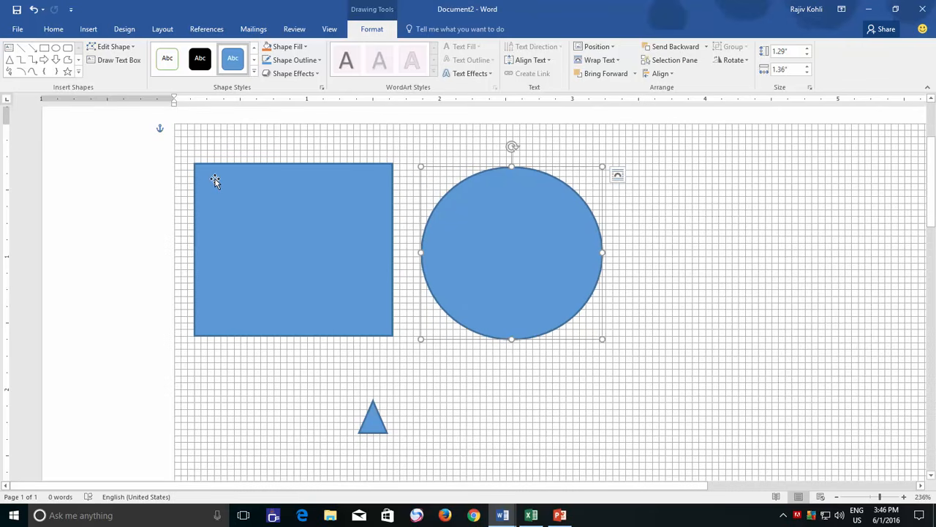
- Bypass the grid to nudge the rectangle slightly right and the circle slightly left, closer to each other
key("alt")
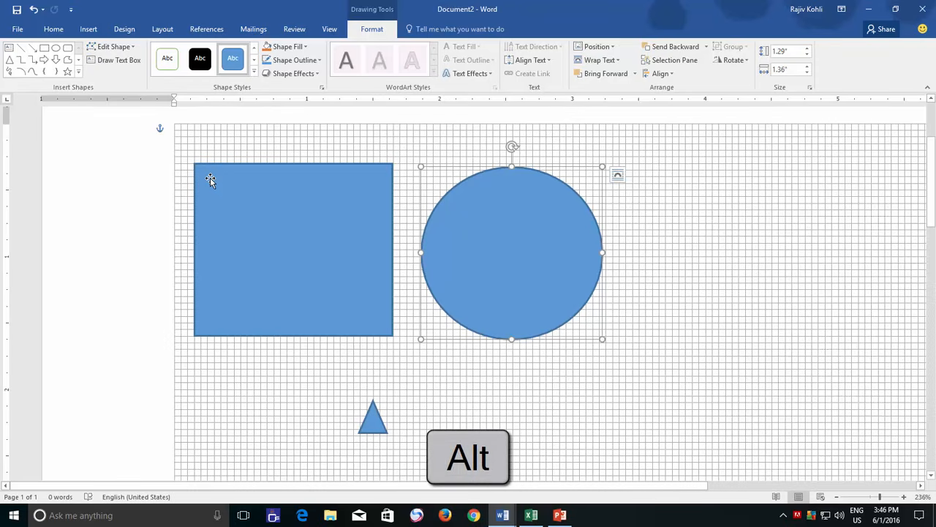
mouse_move(210, 180)
left_mouse_down()
mouse_move(223, 177)
mouse_move(211, 178)
left_mouse_up()
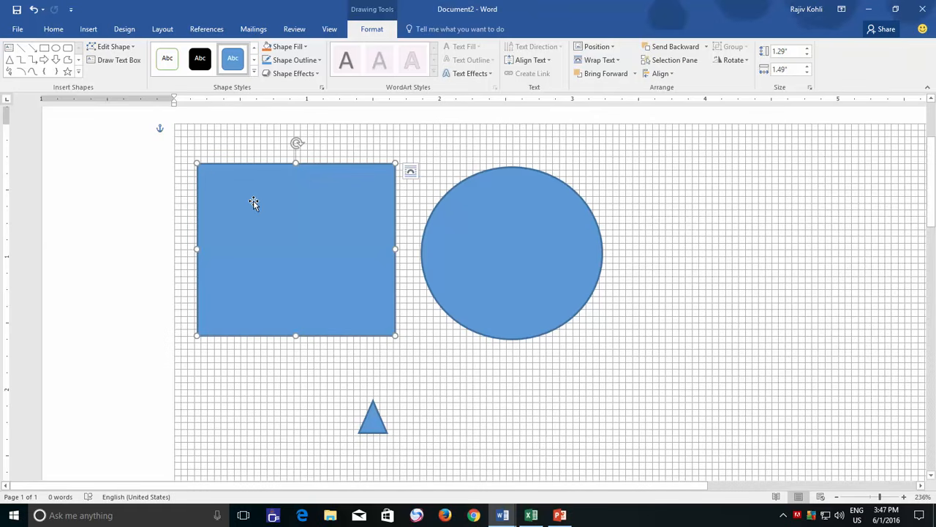
left_click(473, 234)
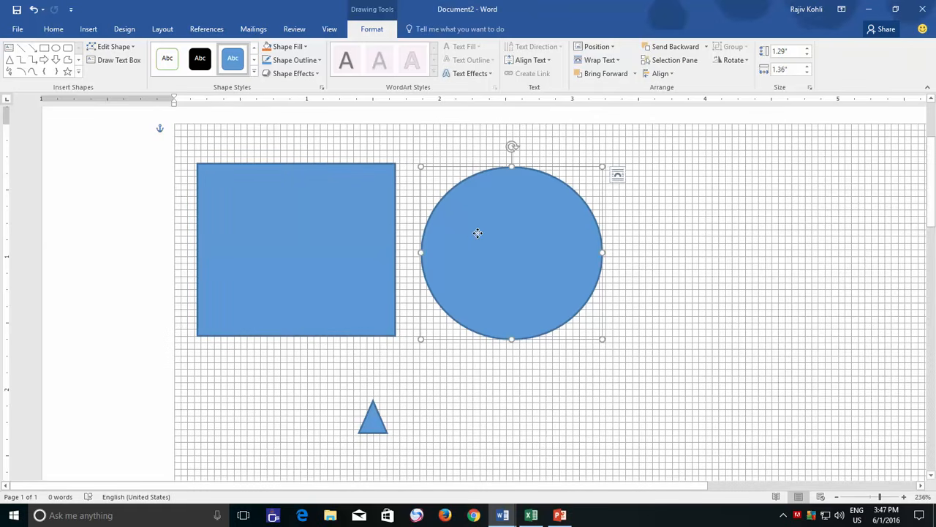
left_click_drag(480, 232, 486, 234)
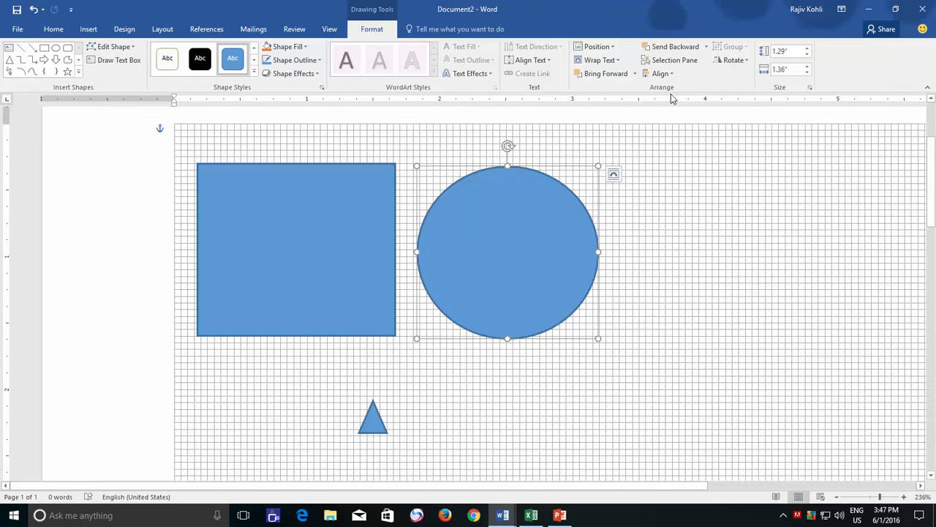
- Hide the gridlines and fine-tune the shapes, moving the rectangle slightly left and the circle up and right until their tops are level
left_click(661, 73)
left_click(665, 262)
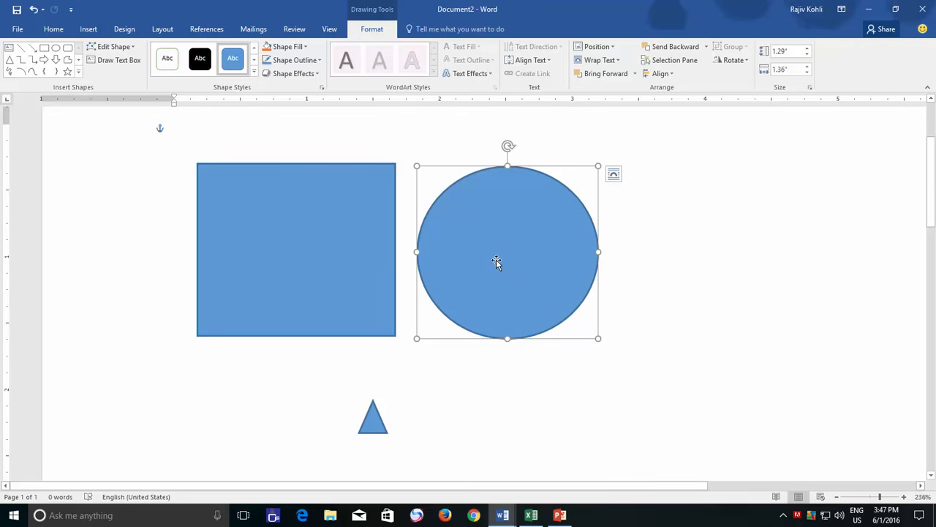
key("alt")
mouse_move(488, 257)
left_mouse_down()
mouse_move(505, 254)
mouse_move(487, 257)
left_mouse_up()
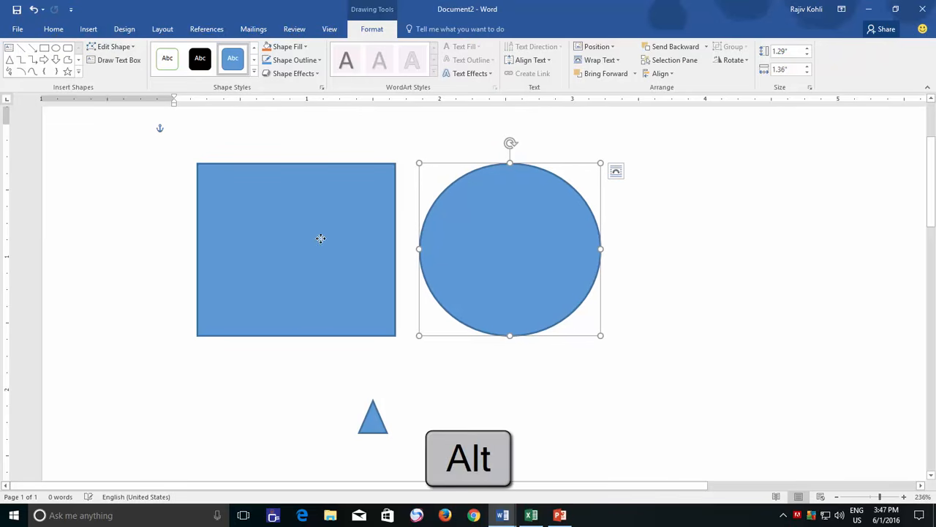
mouse_move(322, 240)
left_mouse_down()
mouse_move(307, 237)
mouse_move(339, 236)
mouse_move(311, 237)
mouse_move(322, 239)
left_mouse_up()
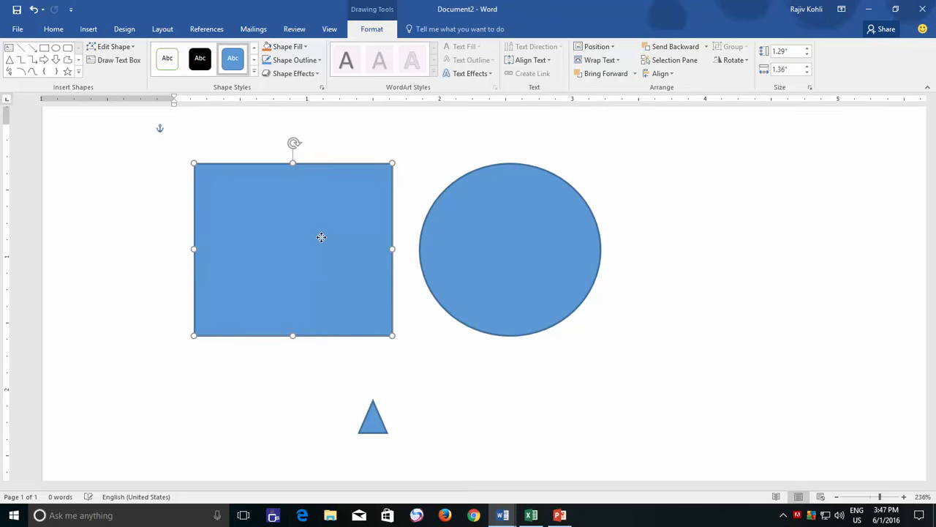
mouse_move(479, 245)
left_mouse_down()
mouse_move(495, 242)
mouse_move(471, 242)
mouse_move(485, 244)
left_mouse_up()
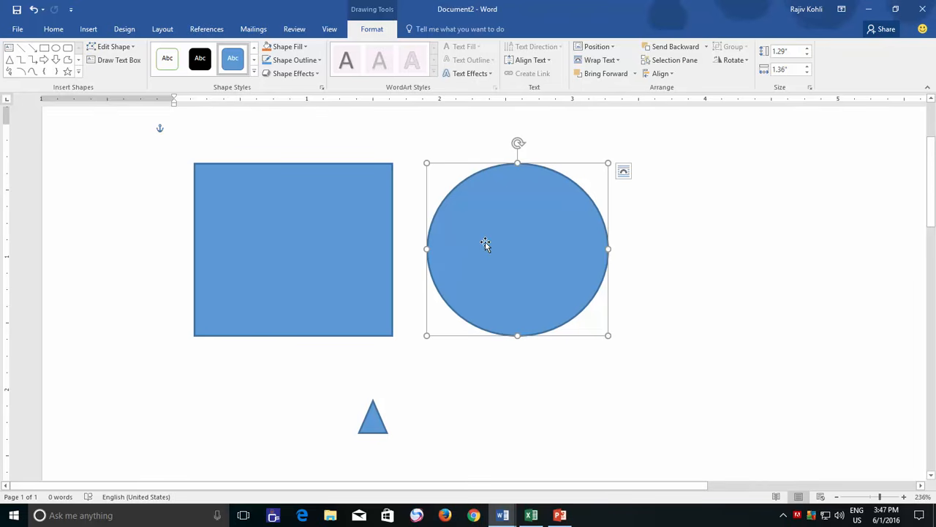
- Turn on snapping objects to the grid when the gridlines are not displayed
left_click(661, 73)
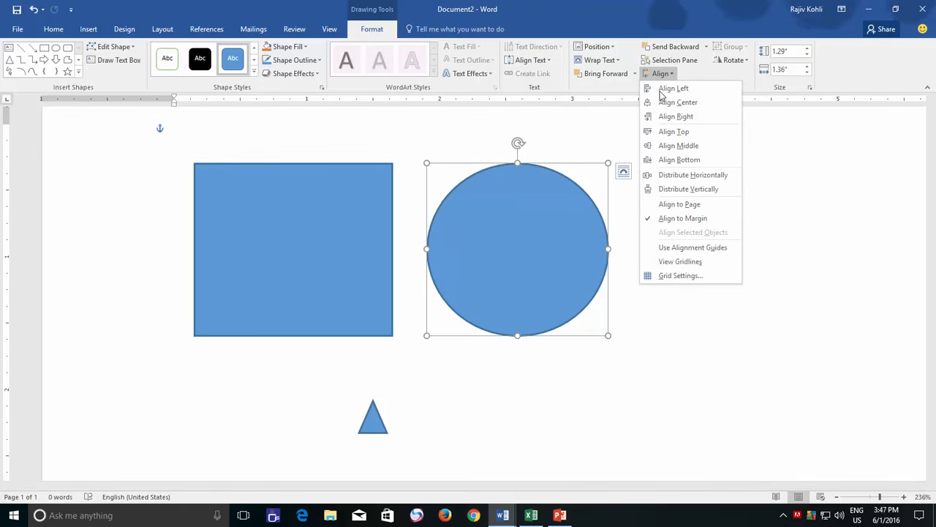
left_click(664, 276)
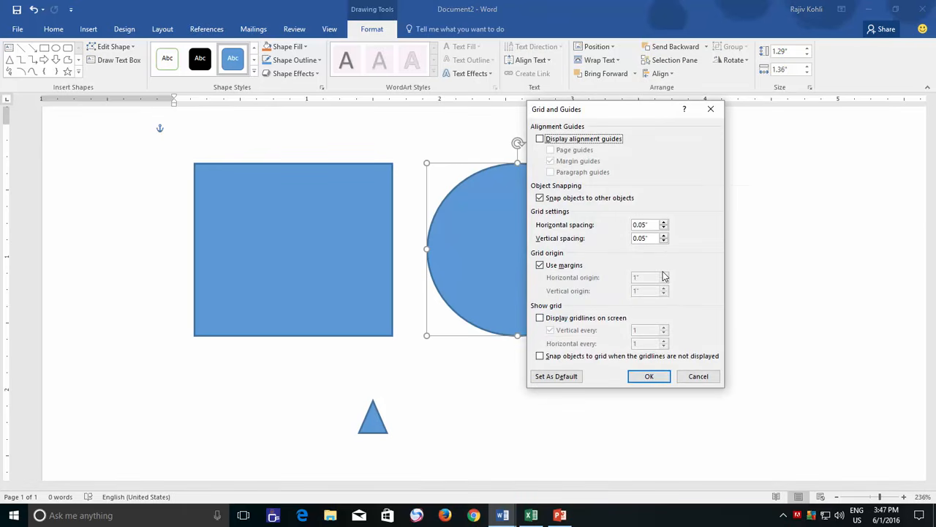
left_click(582, 357)
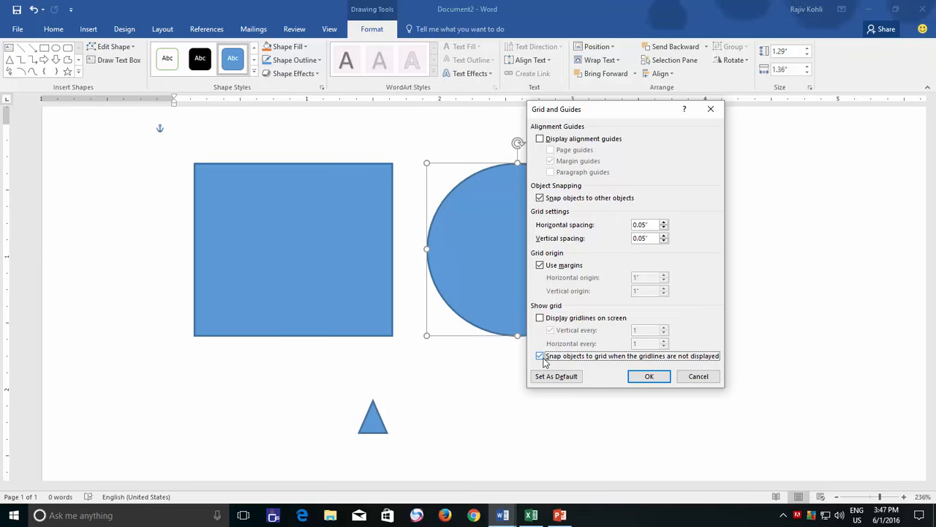
left_click(648, 376)
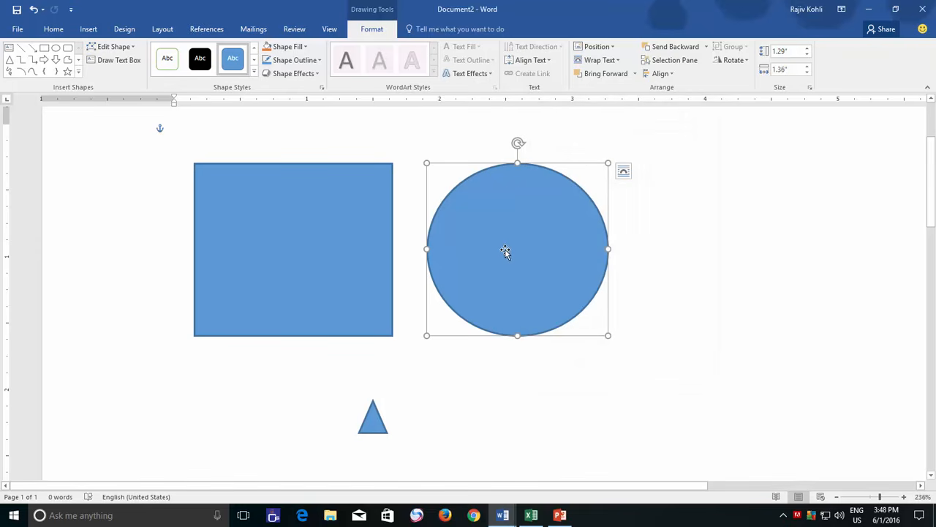
- Move the circle and the rectangle slightly right along the hidden grid, keeping a small gap between them
mouse_move(505, 250)
left_mouse_down()
mouse_move(471, 249)
mouse_move(513, 249)
left_mouse_up()
mouse_move(341, 251)
left_mouse_down()
mouse_move(363, 249)
mouse_move(331, 248)
mouse_move(349, 247)
left_mouse_up()
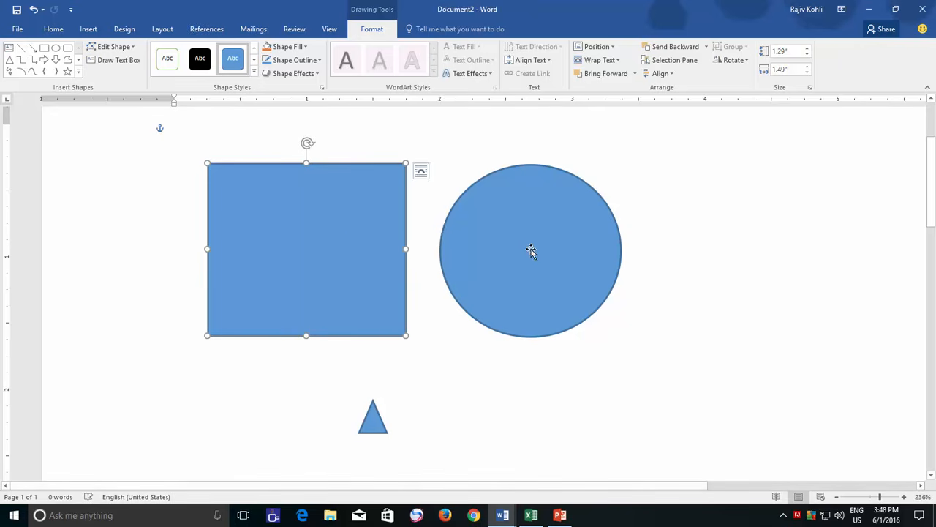
mouse_move(531, 246)
left_mouse_down()
mouse_move(529, 237)
mouse_move(528, 250)
left_mouse_up()
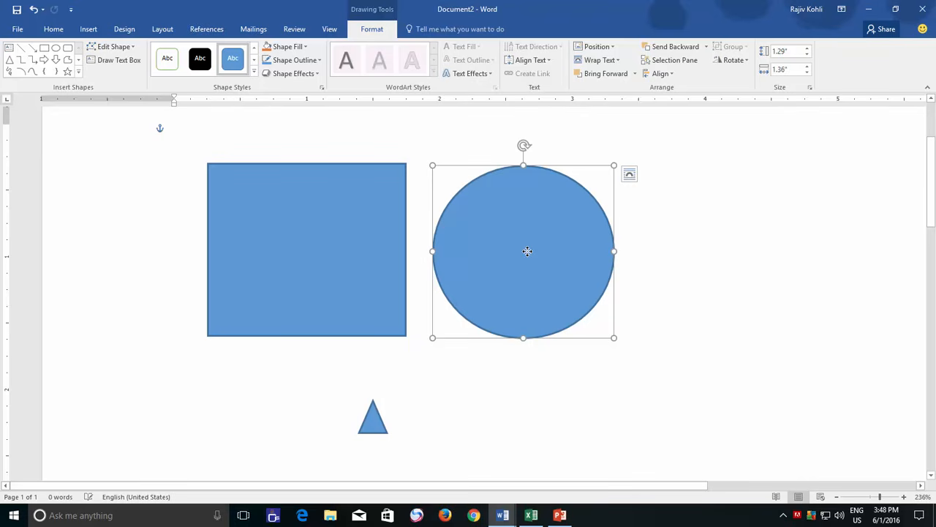
- With snapping to other objects left on, move the triangle up against the rectangle's bottom edge and the circle closer to the rectangle
left_click(660, 73)
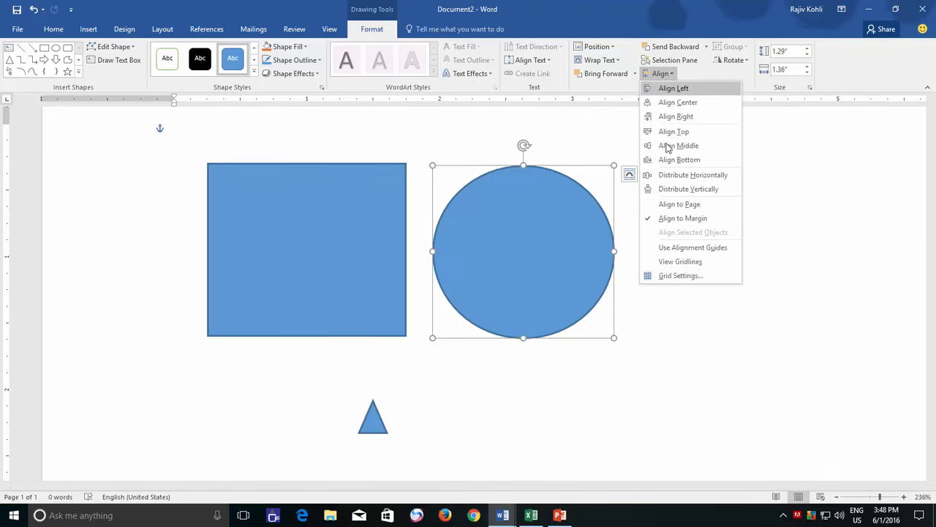
left_click(659, 276)
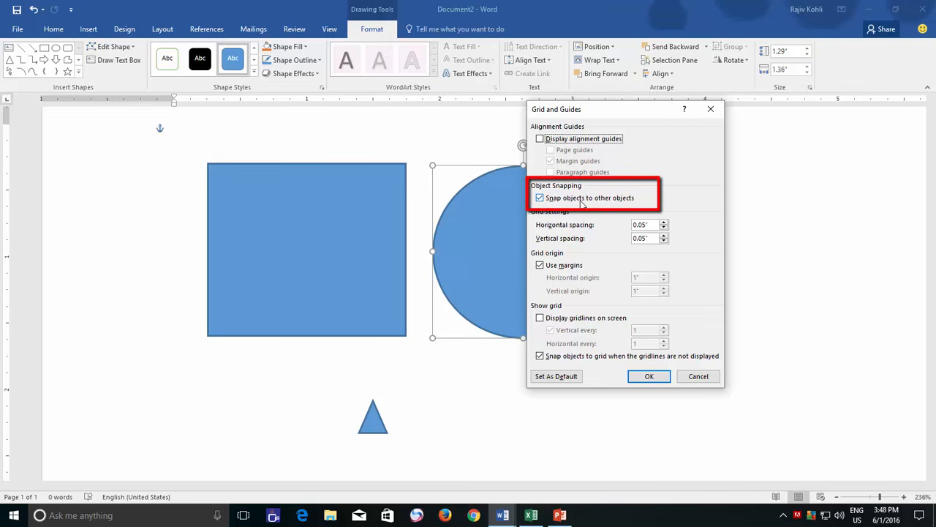
left_click(653, 379)
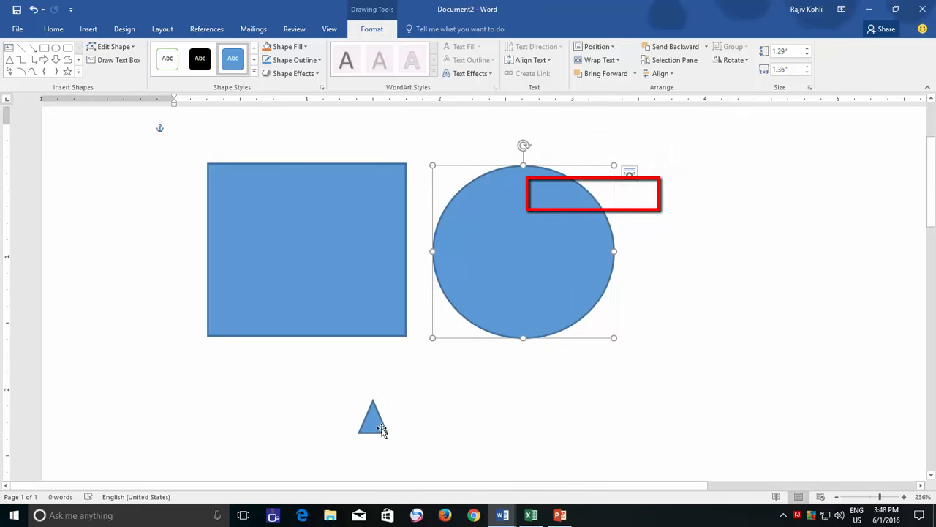
mouse_move(373, 408)
left_mouse_down()
mouse_move(342, 357)
mouse_move(352, 361)
left_mouse_up()
mouse_move(505, 262)
left_mouse_down()
mouse_move(476, 262)
mouse_move(490, 262)
left_mouse_up()
- Turn off snapping objects to other objects and move the circle left, right beside the rectangle's edge
left_click(661, 74)
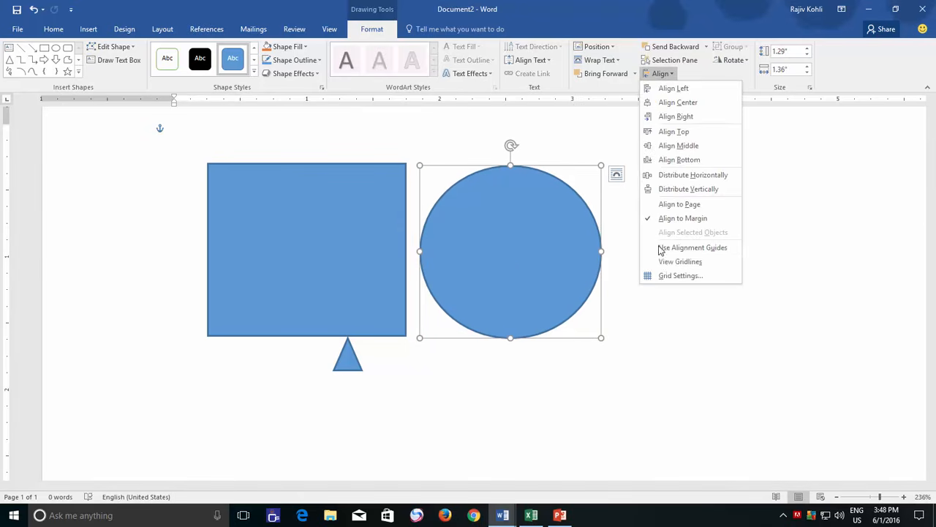
left_click(666, 274)
left_click(578, 201)
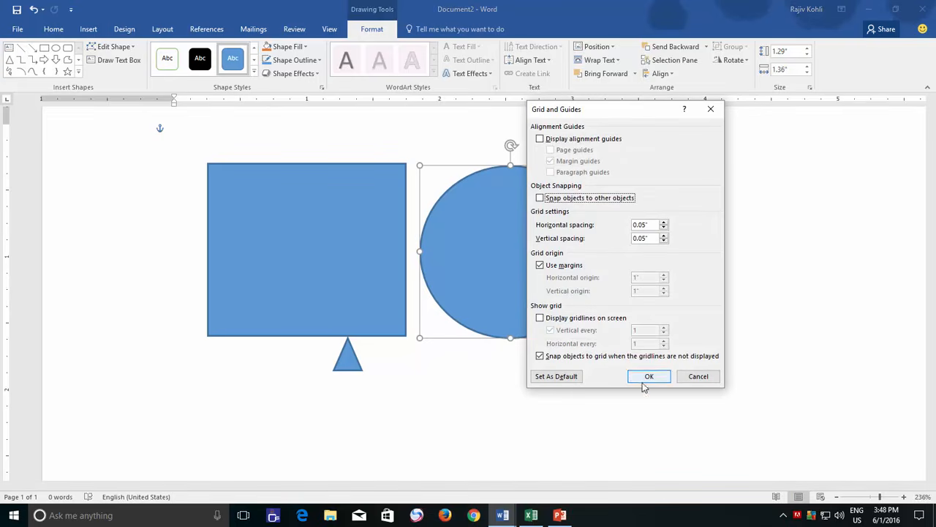
left_click(648, 376)
left_click_drag(488, 278, 485, 281)
- Display the gridlines on screen, with both the vertical and horizontal lines shown every 2 grid units
left_click(662, 73)
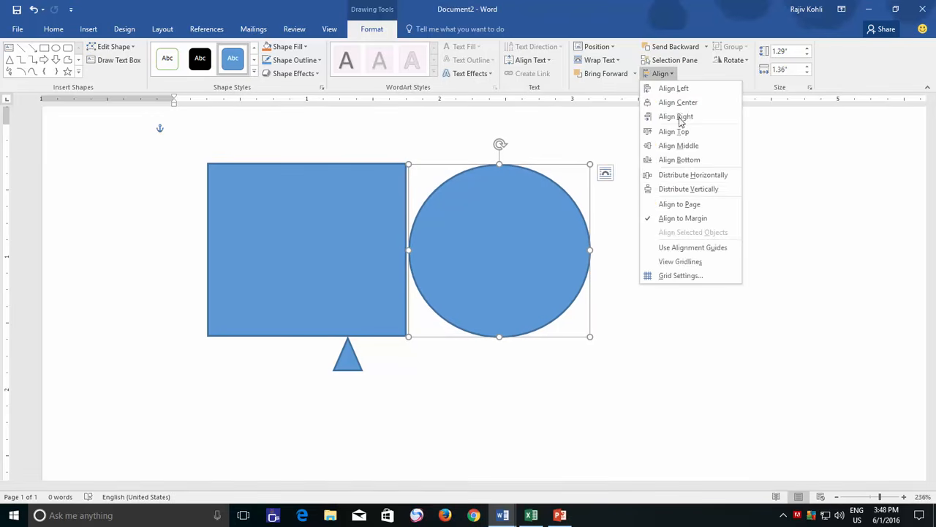
left_click(677, 276)
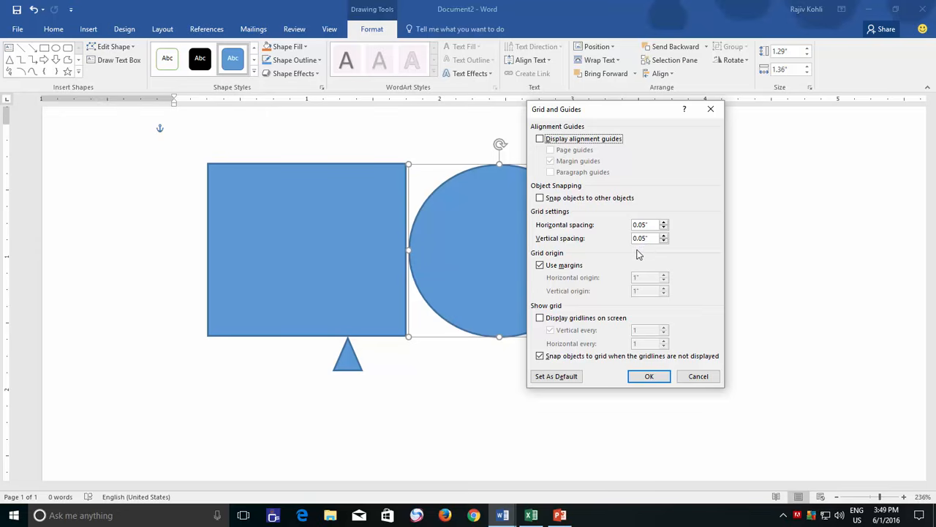
left_click(550, 317)
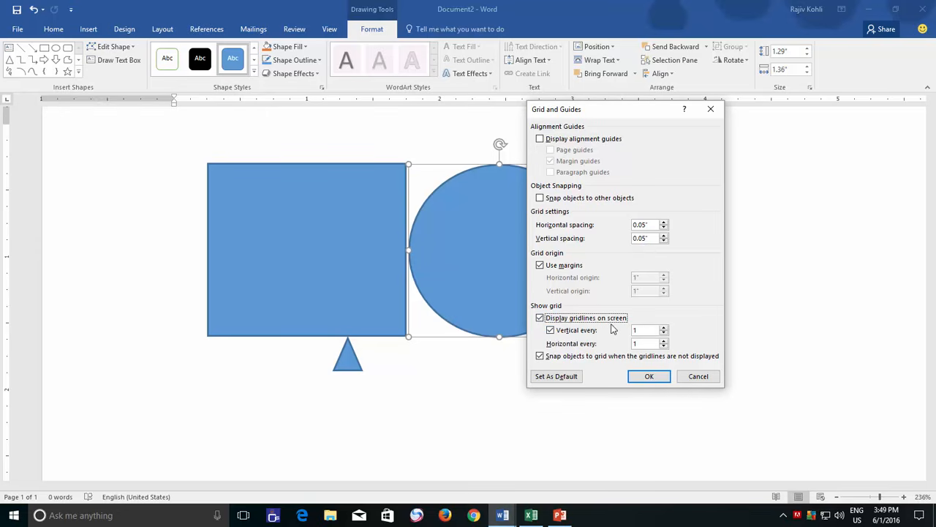
left_click(664, 327)
left_click(664, 342)
left_click(651, 376)
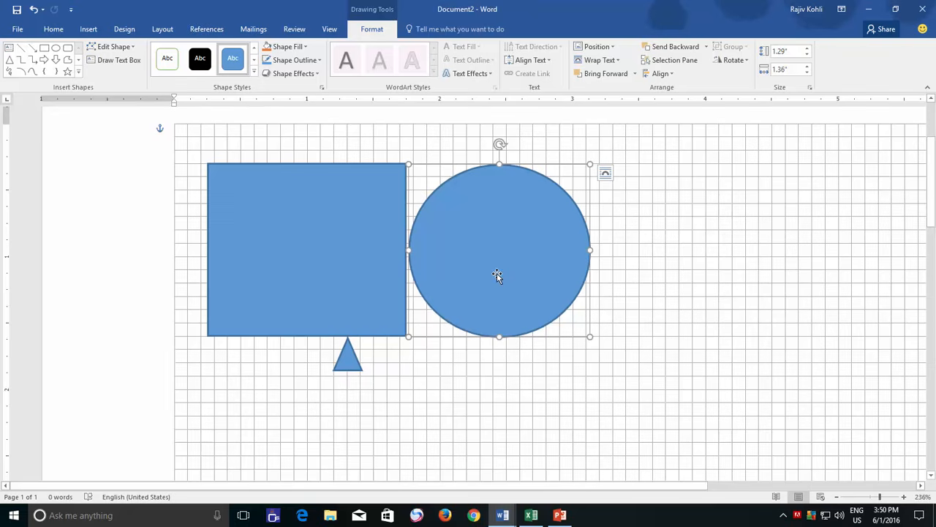
- Spread the shapes on the grid by moving the circle and rectangle right and the triangle slightly down below the rectangle
left_click_drag(497, 273, 545, 272)
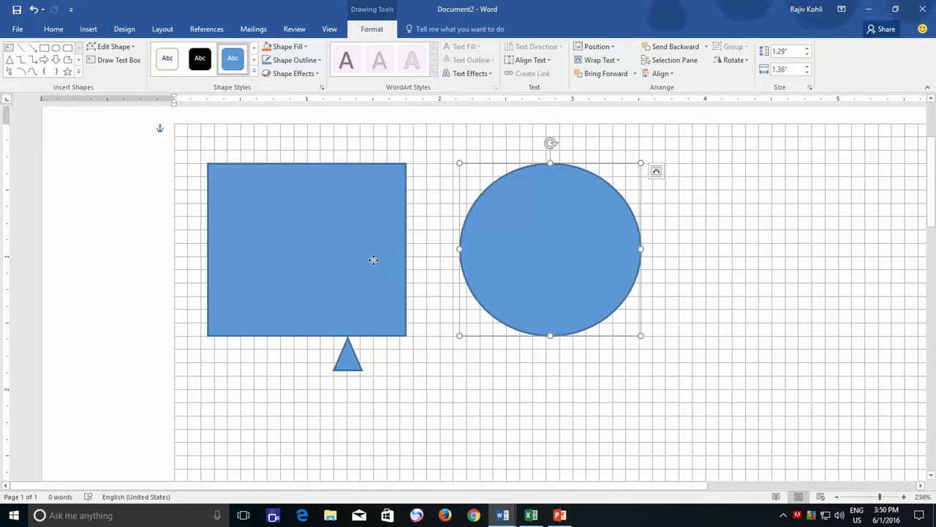
left_click_drag(372, 258, 392, 258)
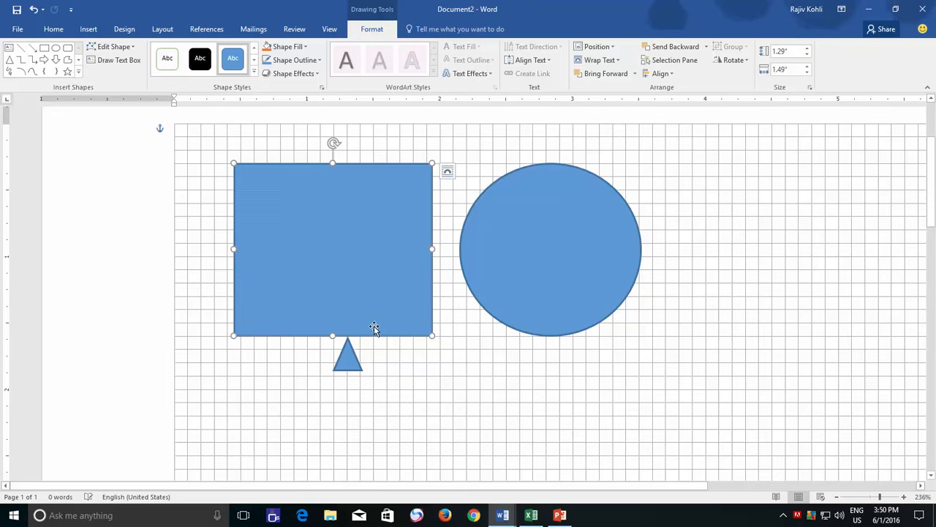
left_click_drag(344, 357, 345, 365)
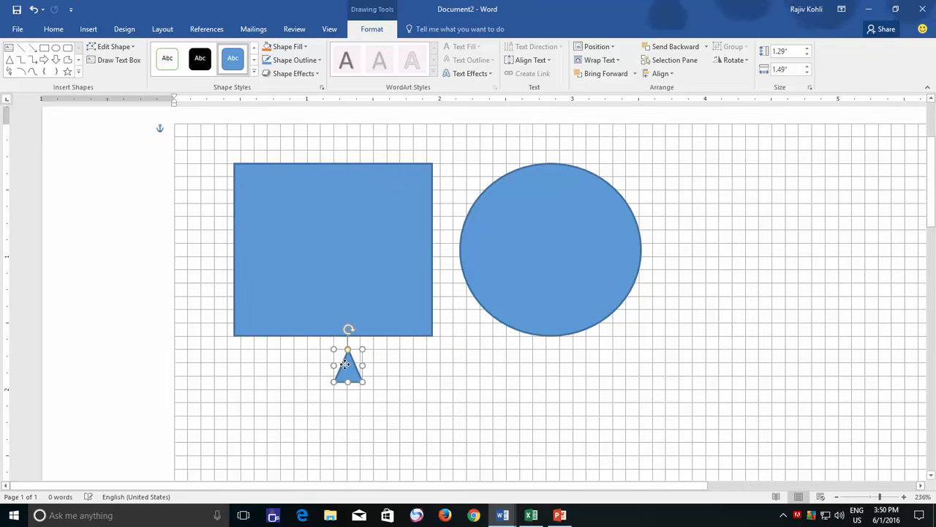
left_click(539, 254)
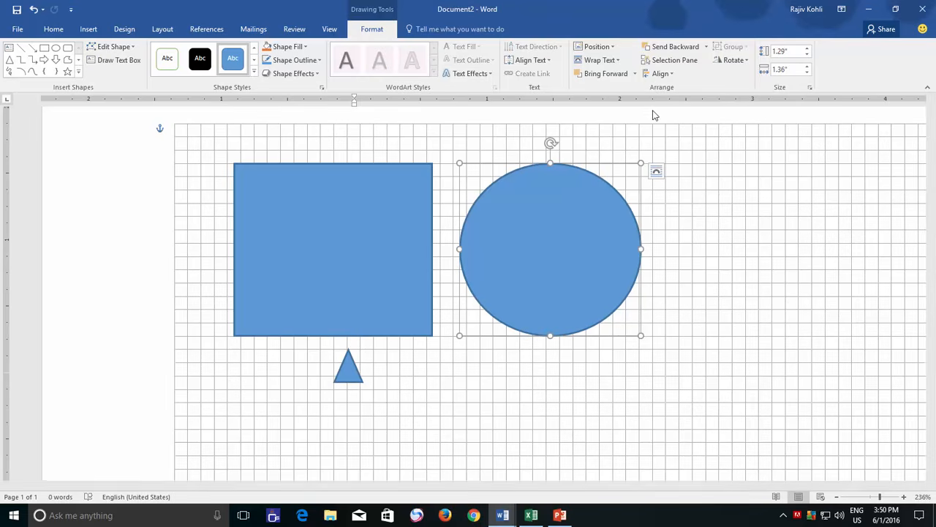
left_click(716, 174)
- Create a new blank document and set its page margins to Narrow
key("ctrl+n")
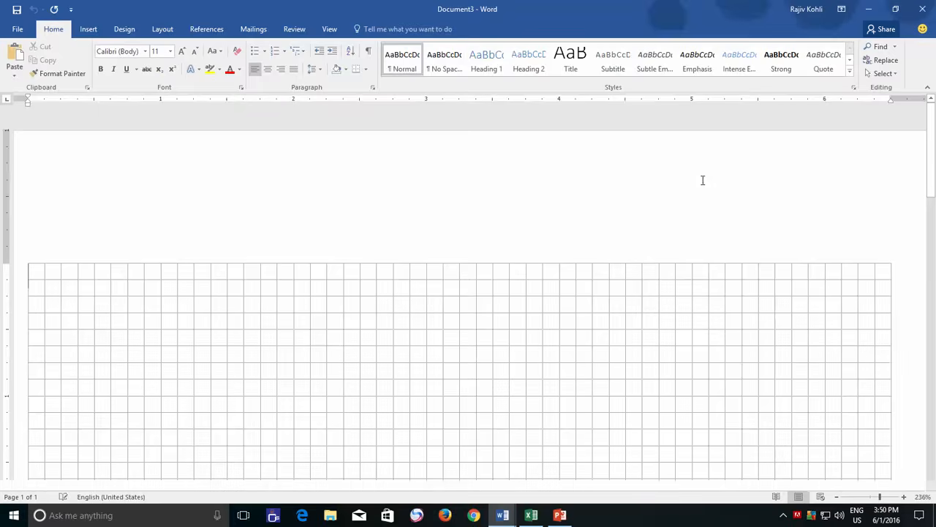
left_click(874, 498)
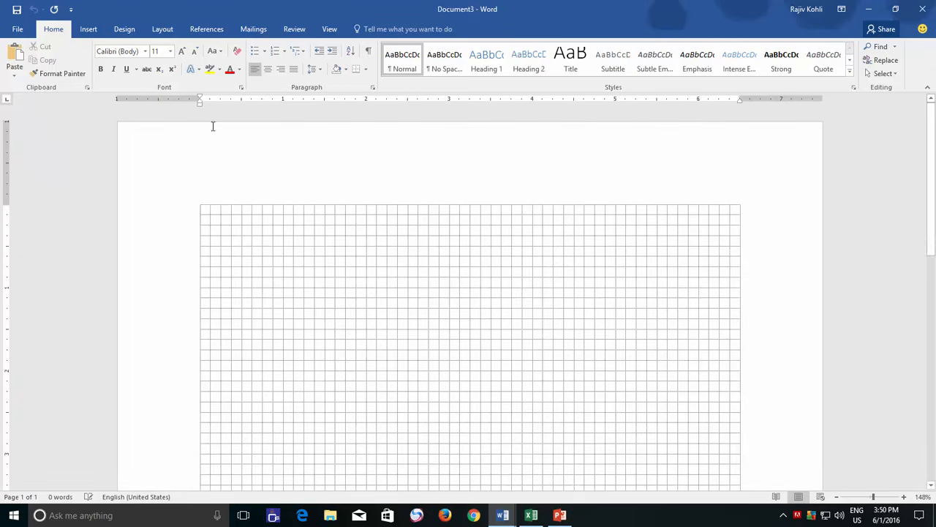
left_click(163, 30)
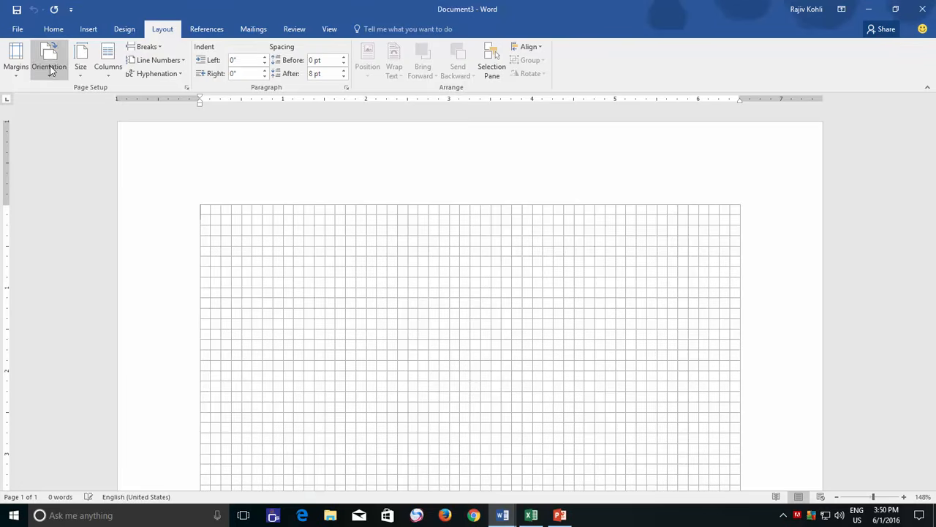
left_click(16, 62)
left_click(57, 180)
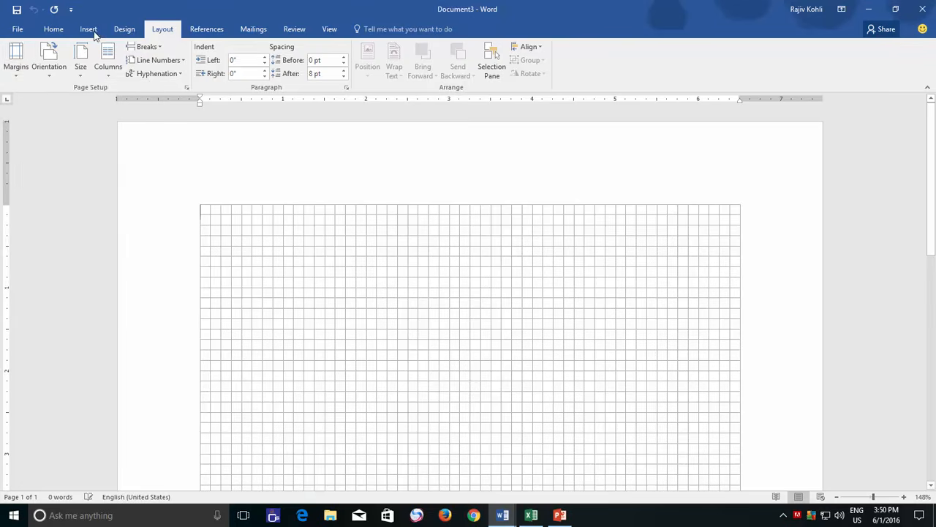
- Draw a rectangle 1.25" high and 1.75" wide near the upper middle of the page's grid
left_click(89, 29)
left_click(176, 58)
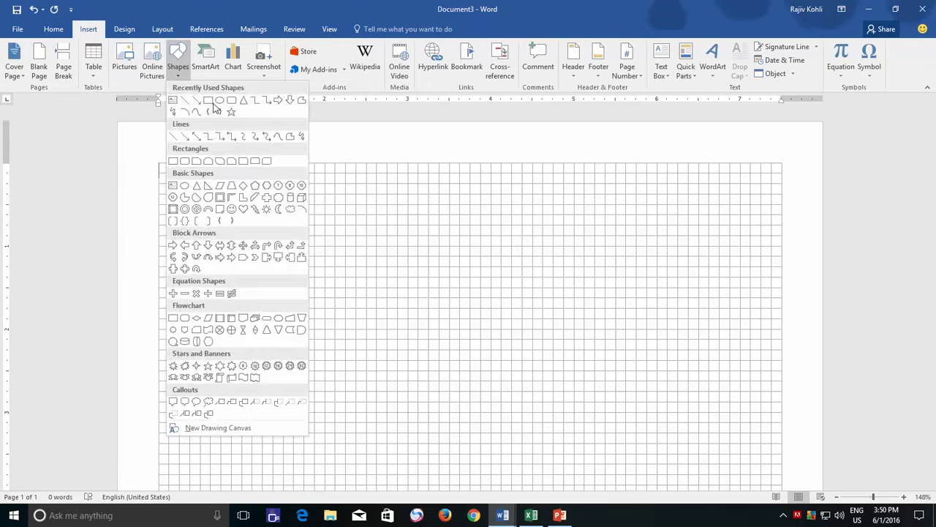
left_click(212, 109)
mouse_move(345, 193)
left_mouse_down()
mouse_move(438, 277)
mouse_move(491, 298)
left_mouse_up()
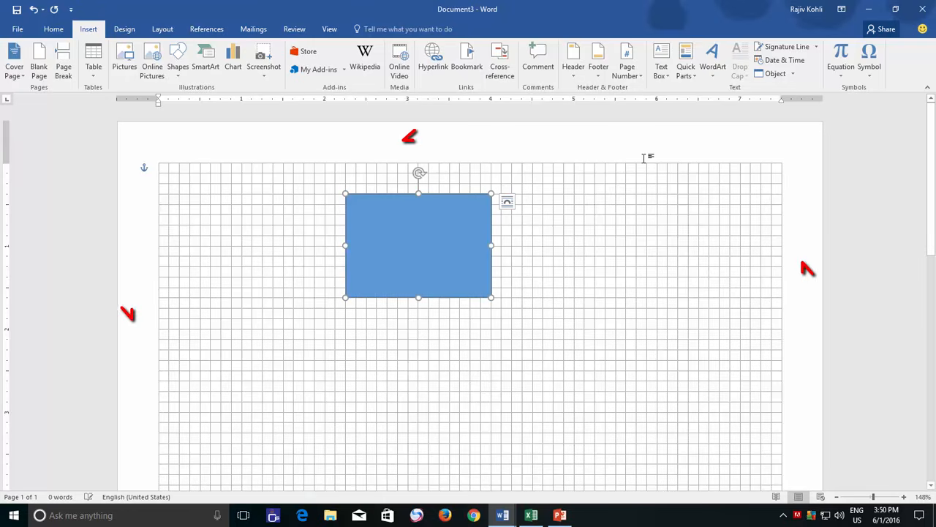
- Turn off the grid origin's Use margins option and move the rectangle onto the grid in the page's upper-left corner
left_click(661, 73)
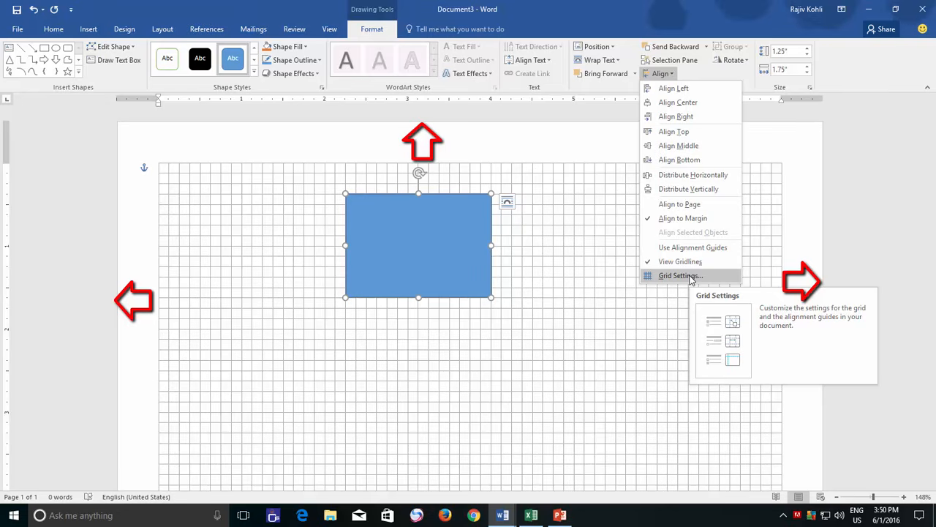
left_click(680, 276)
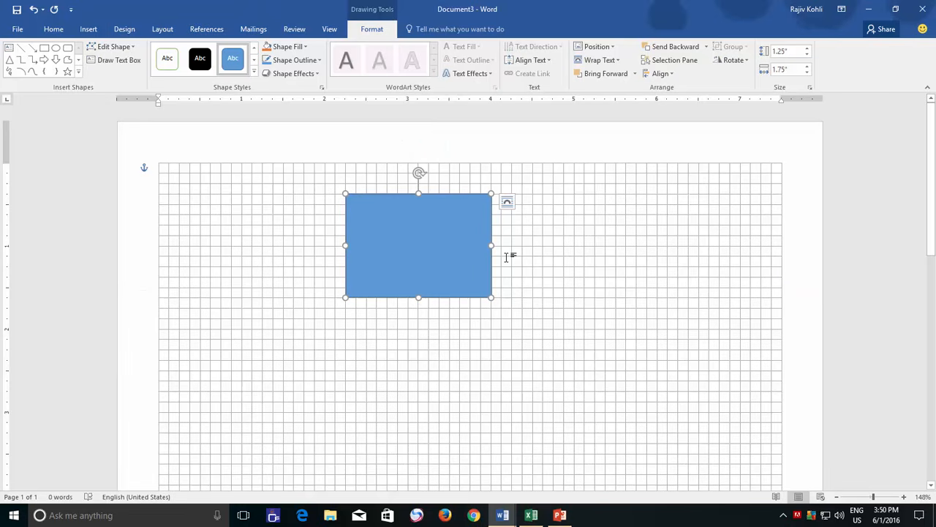
left_click(660, 74)
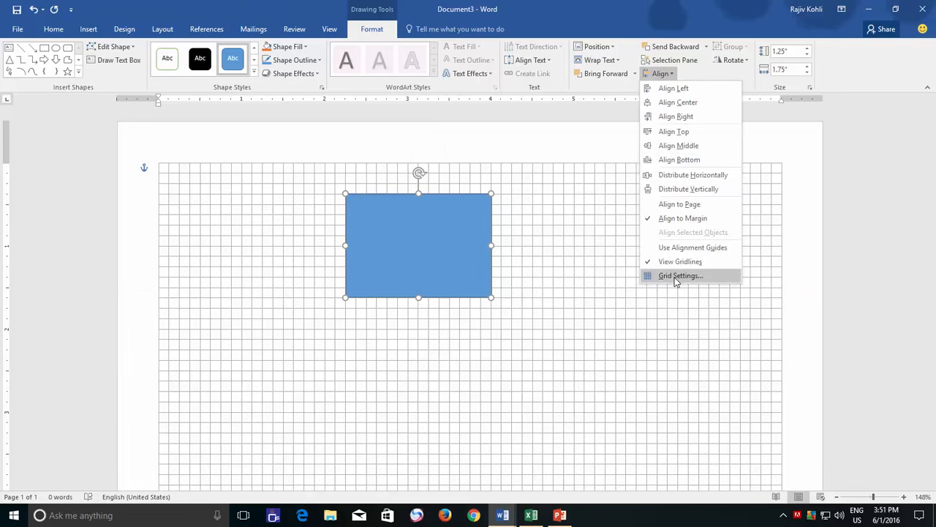
left_click(673, 274)
left_click(563, 266)
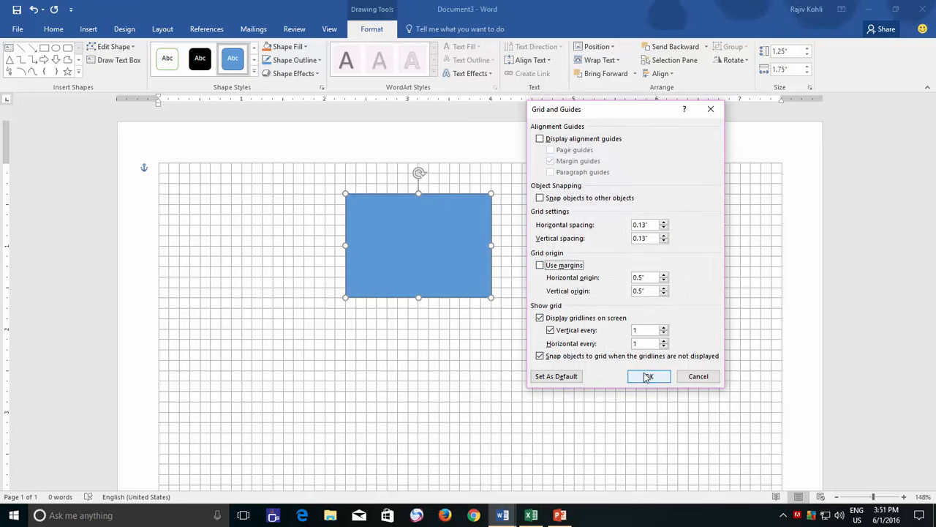
left_click(648, 376)
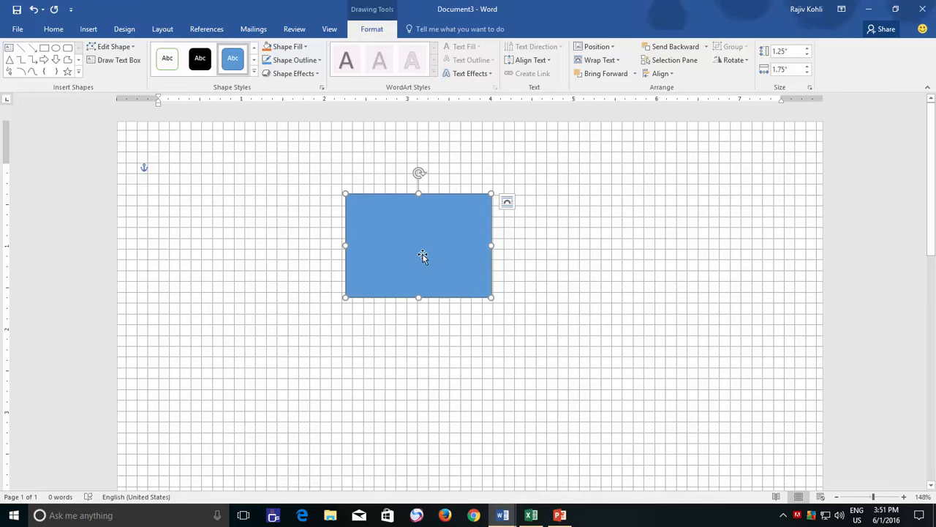
left_click_drag(422, 256, 207, 189)
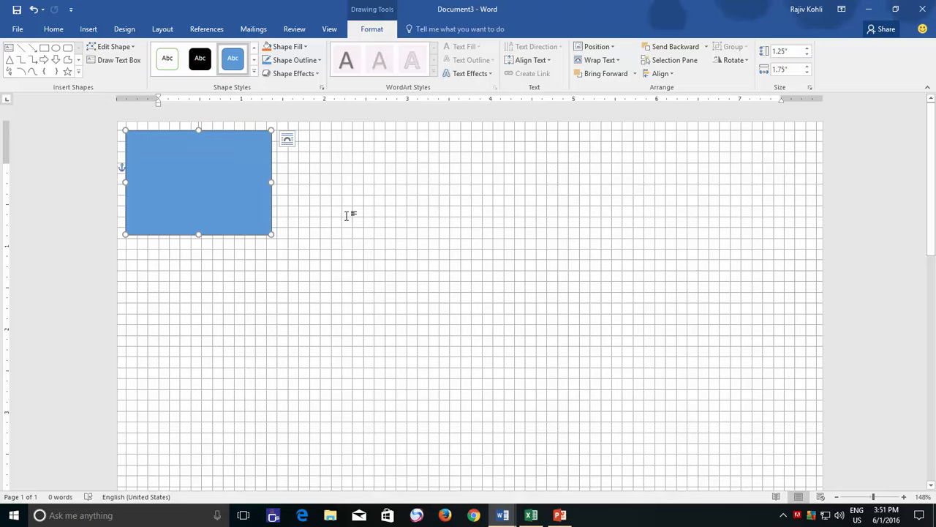
- Save the current grid settings as the default and deselect the rectangle
left_click(658, 74)
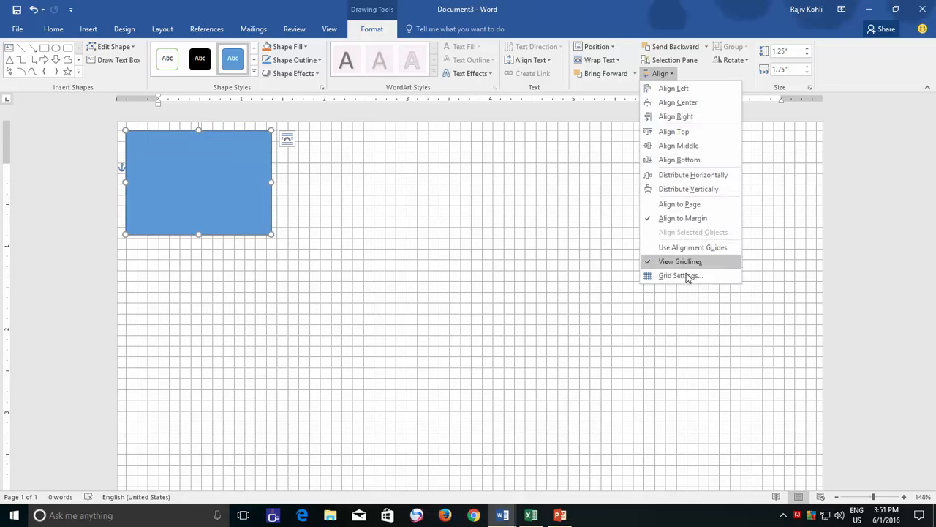
left_click(687, 280)
left_click(560, 376)
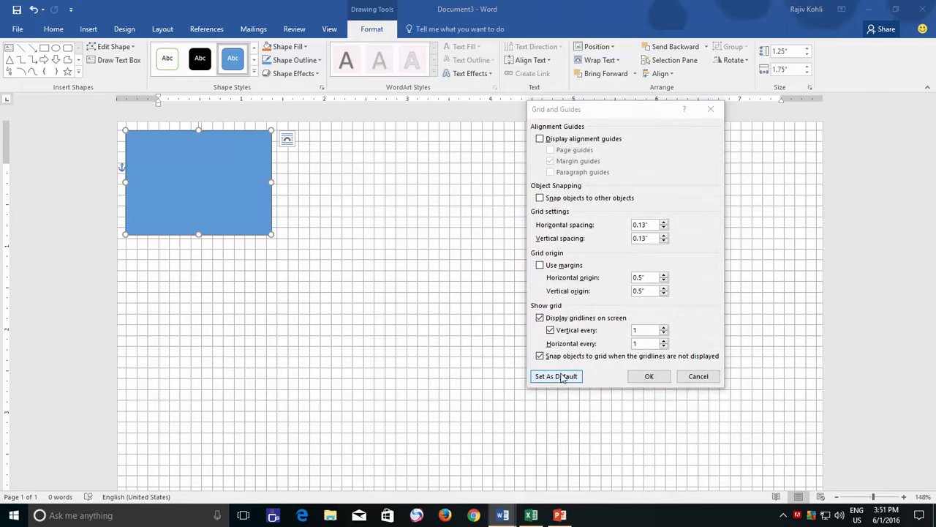
left_click(446, 294)
left_click(519, 303)
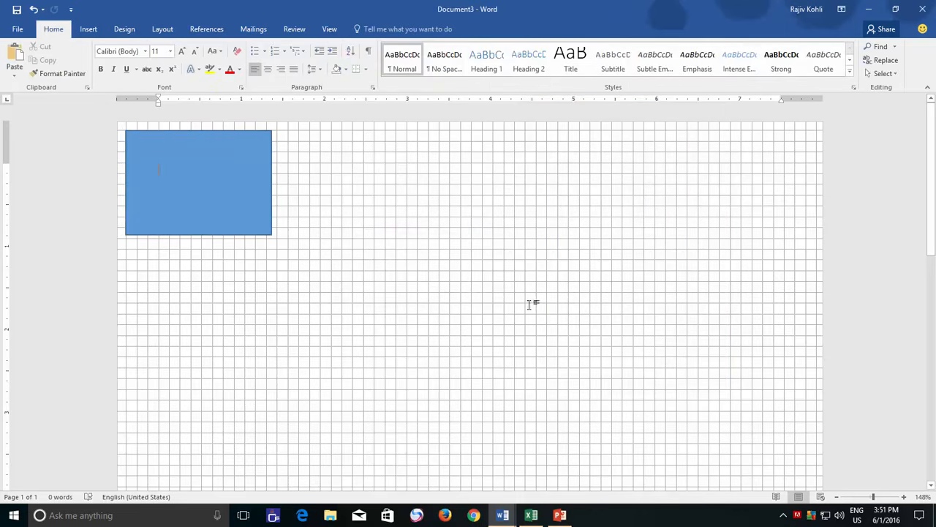
- Switch to the Document1 window containing the text and picture and hide its gridlines
left_click(503, 515)
left_click(414, 476)
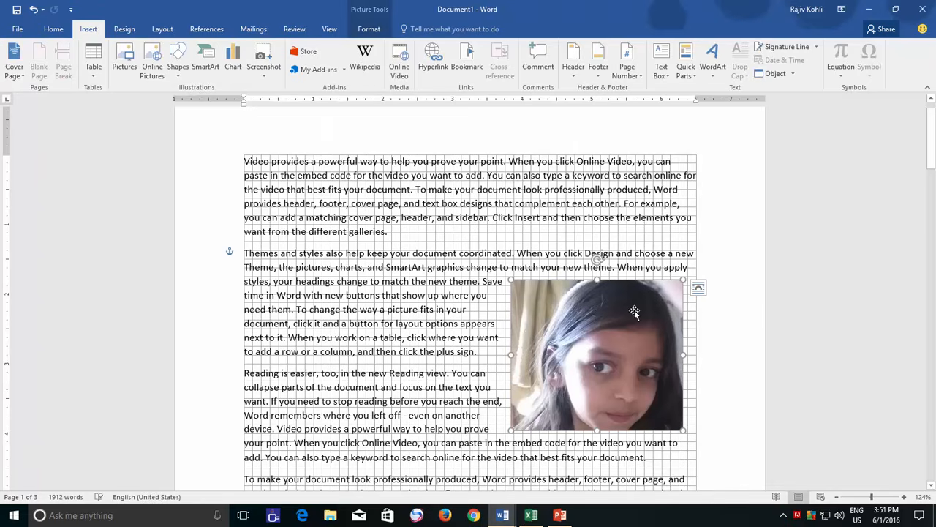
left_click(329, 29)
left_click(141, 61)
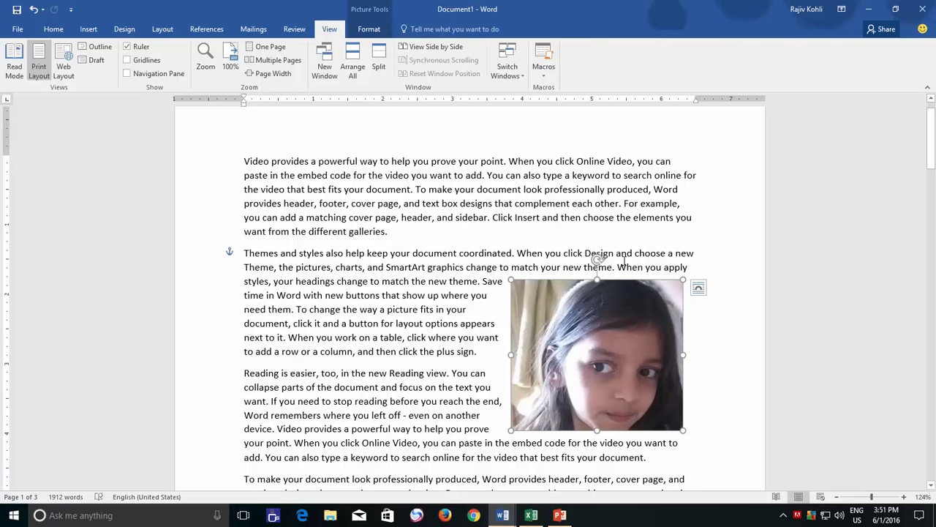
- Turn on Use Alignment Guides for the document with the picture
left_click(365, 30)
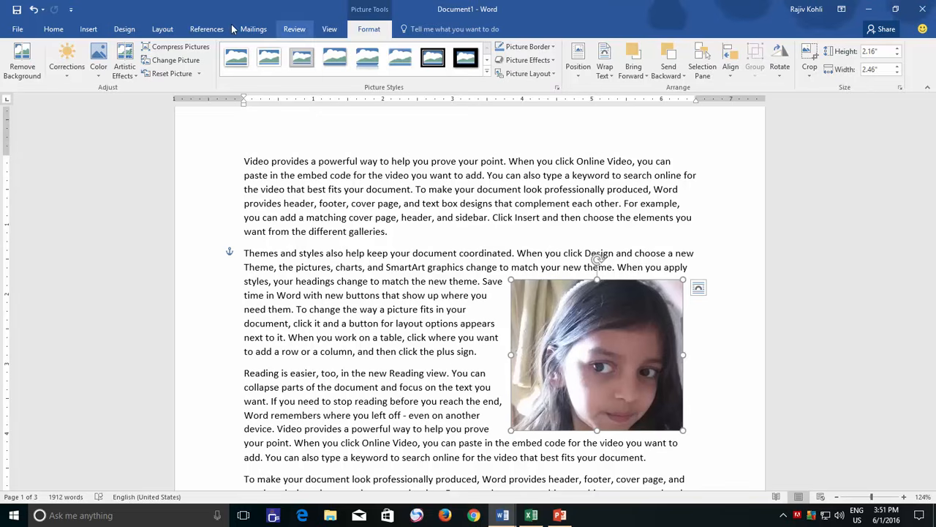
left_click(163, 29)
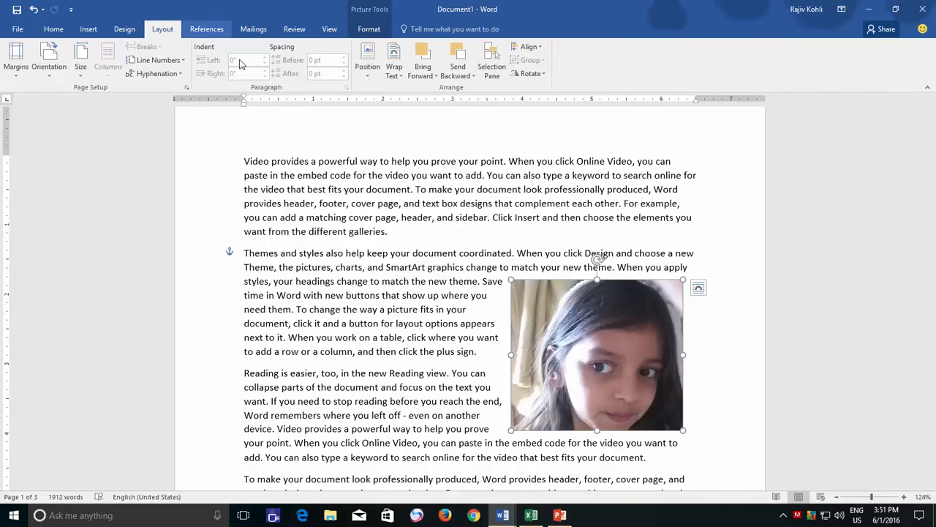
left_click(530, 47)
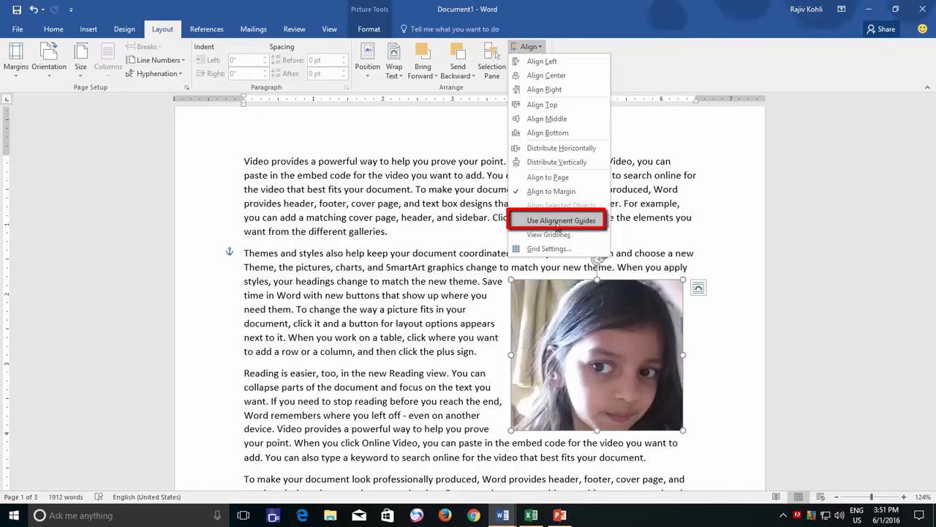
left_click(558, 220)
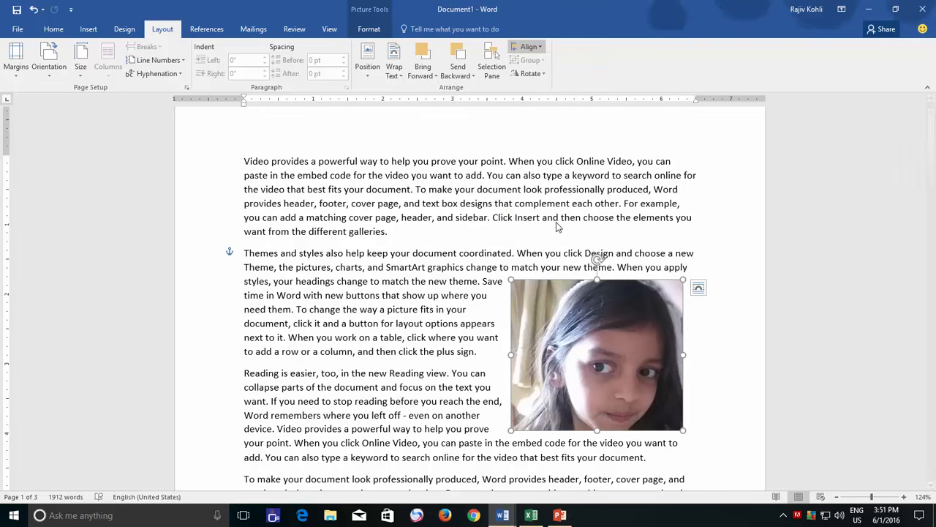
- Enable page guides and paragraph guides in the grid settings, in addition to the margin guides
left_click(530, 46)
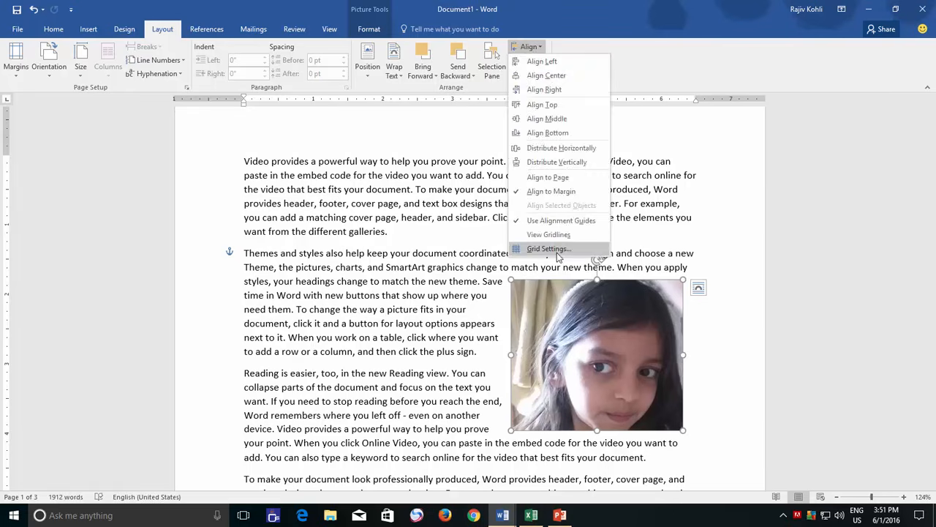
left_click(556, 247)
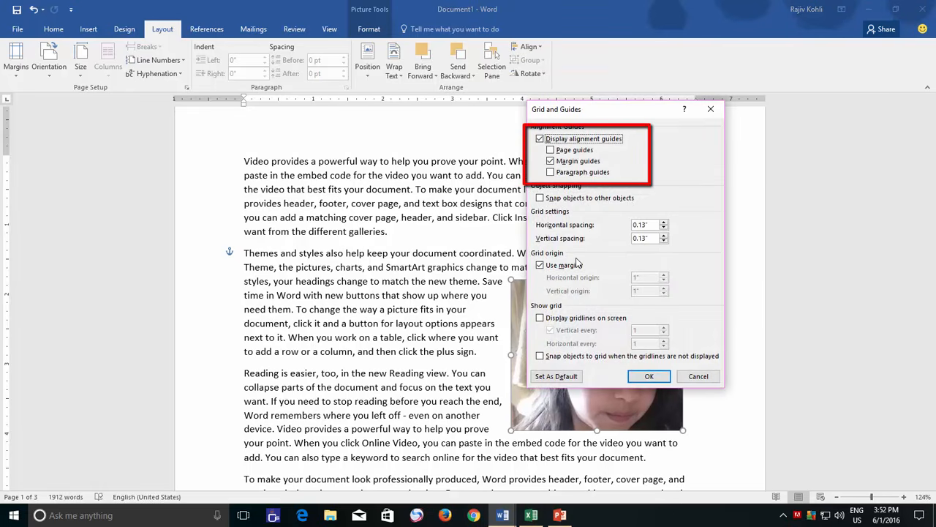
left_click(569, 151)
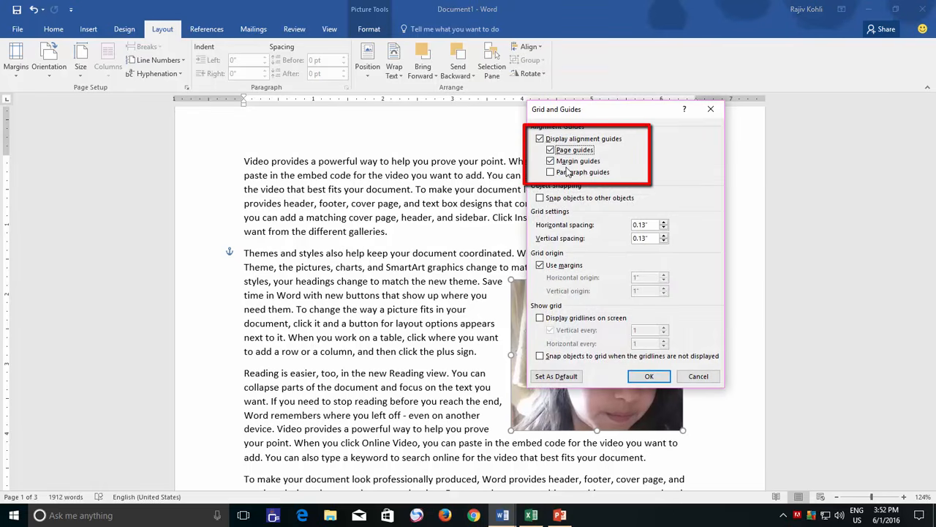
left_click(567, 172)
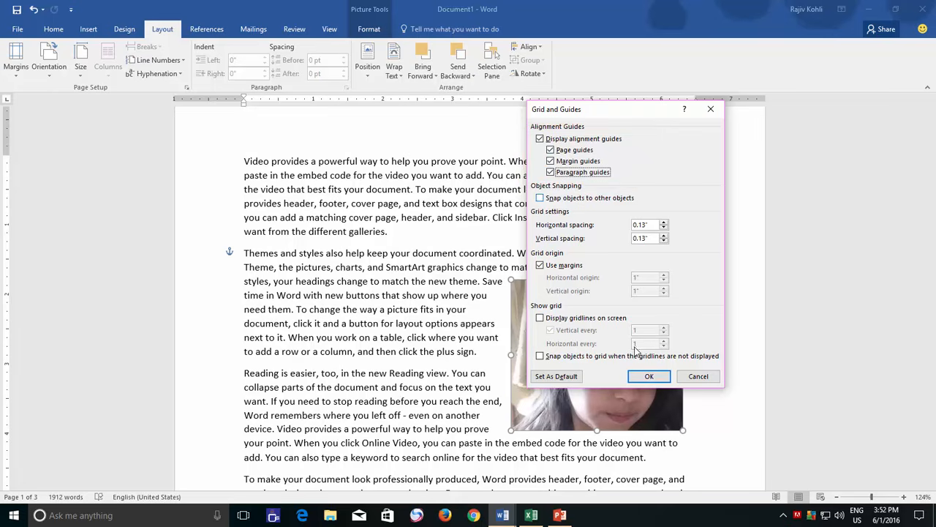
left_click(649, 376)
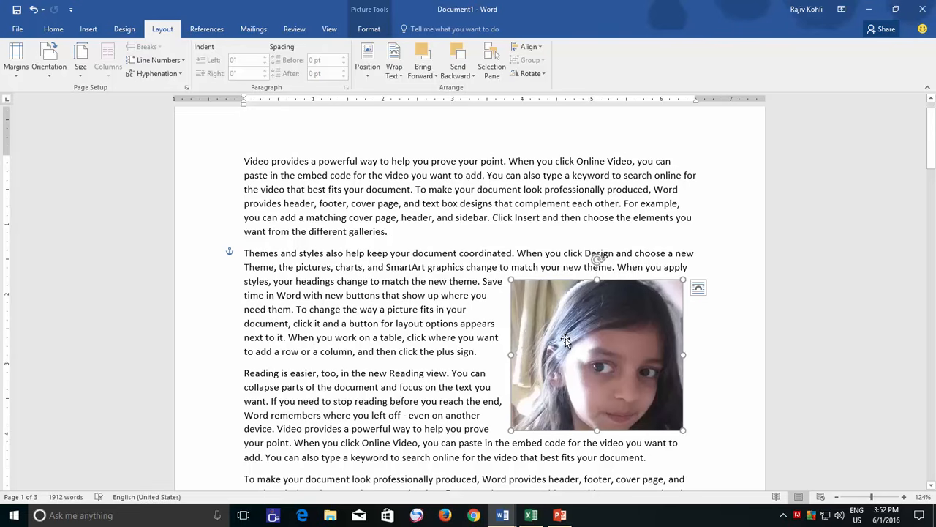
- Move the picture up beside the first paragraph and align it with the top and right margin guides
left_click_drag(580, 348, 570, 185)
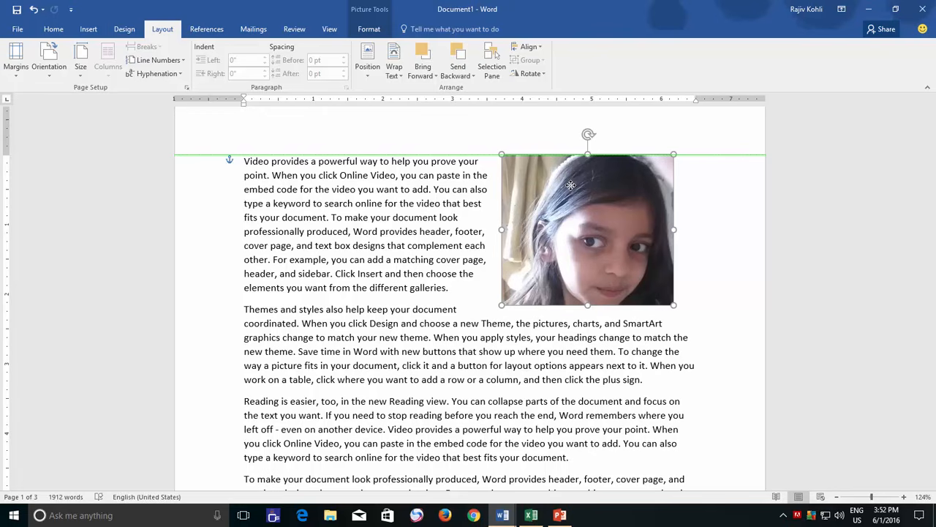
left_click_drag(571, 185, 604, 193)
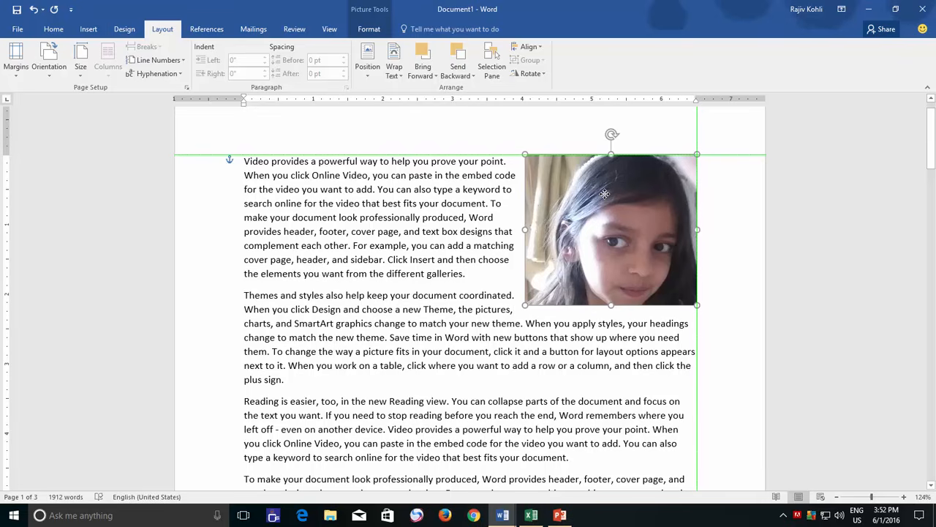
mouse_move(605, 193)
left_mouse_down()
mouse_move(651, 191)
mouse_move(600, 192)
left_mouse_up()
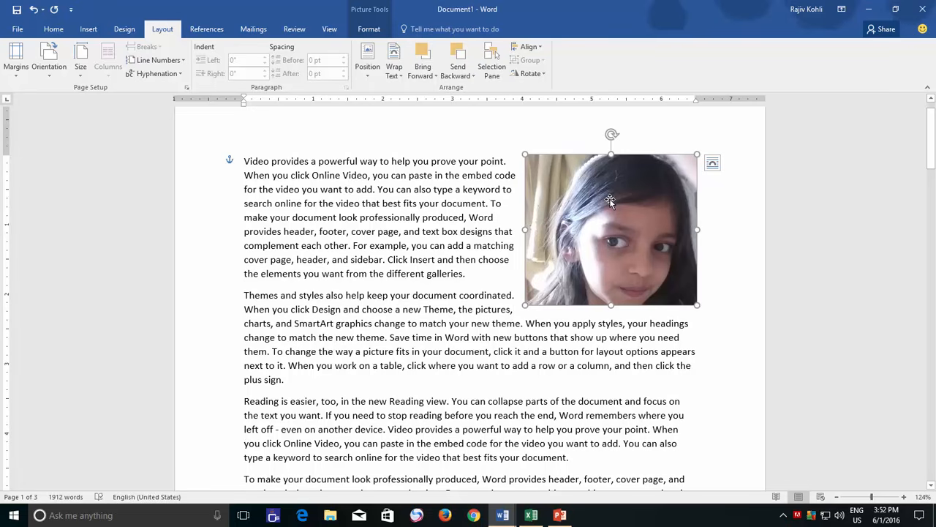
- Align the picture with the top-left corner of the margins, then centre it horizontally beside the third paragraph
left_click_drag(610, 200, 326, 193)
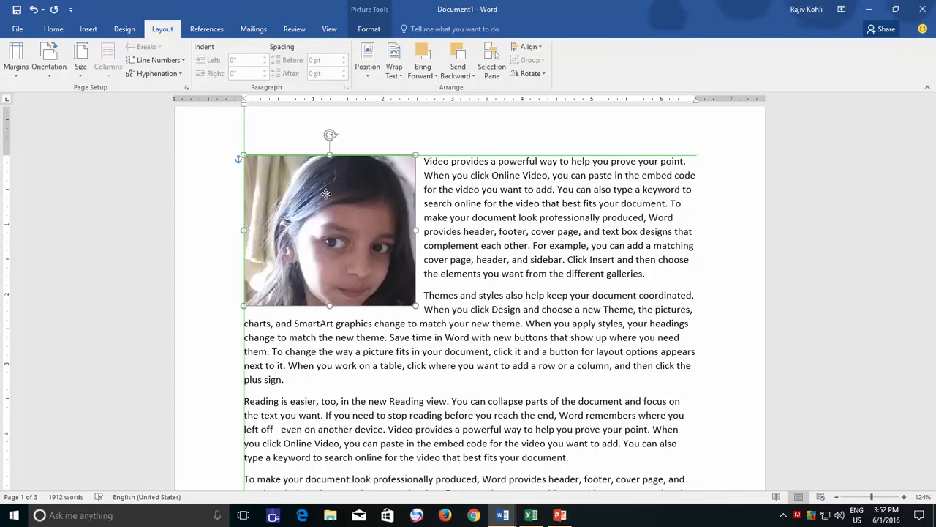
left_click_drag(326, 193, 326, 195)
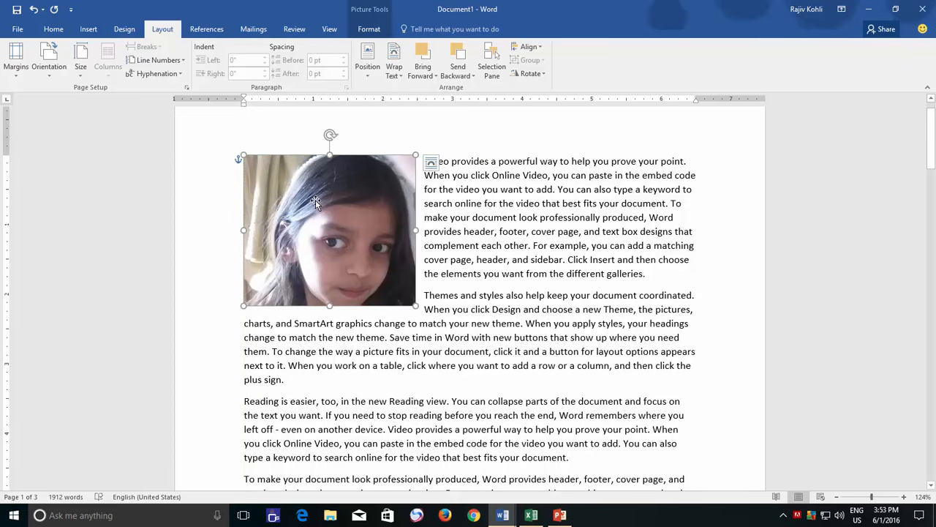
left_click_drag(315, 200, 464, 398)
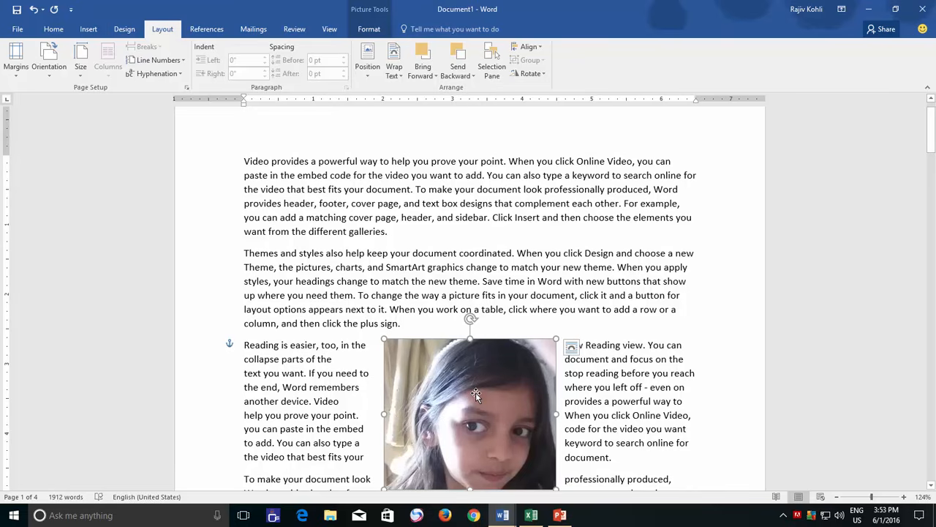
- Align the picture with the page's right edge, then with the page's left edge at the top of the second paragraph
left_click_drag(475, 392, 690, 335)
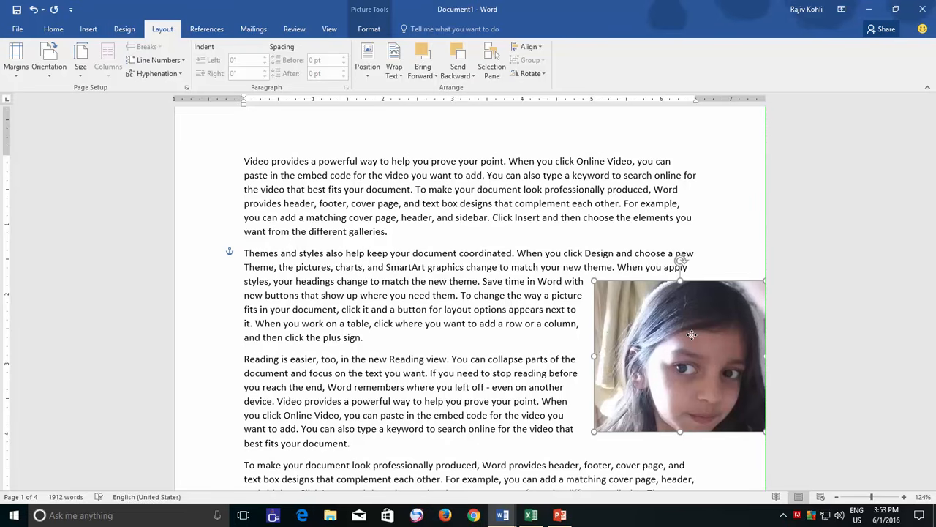
left_click_drag(693, 335, 691, 335)
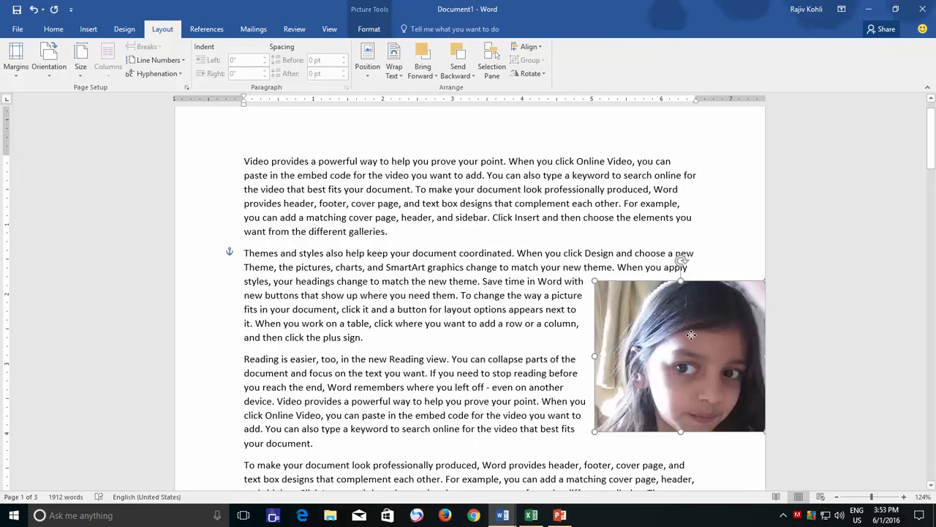
left_click_drag(691, 335, 269, 303)
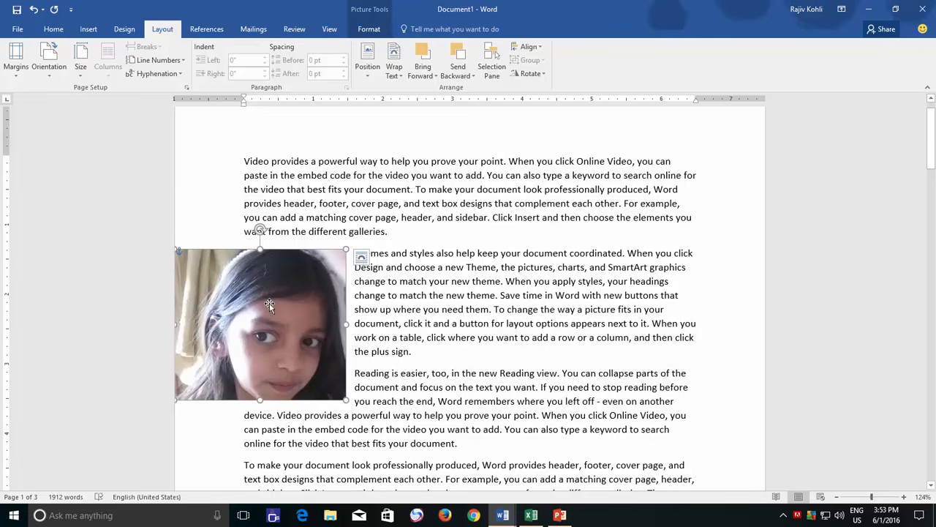
- Move the picture to the top-left corner of the margins and try to move it up into the top margin
left_click_drag(269, 303, 339, 161)
left_click(394, 70)
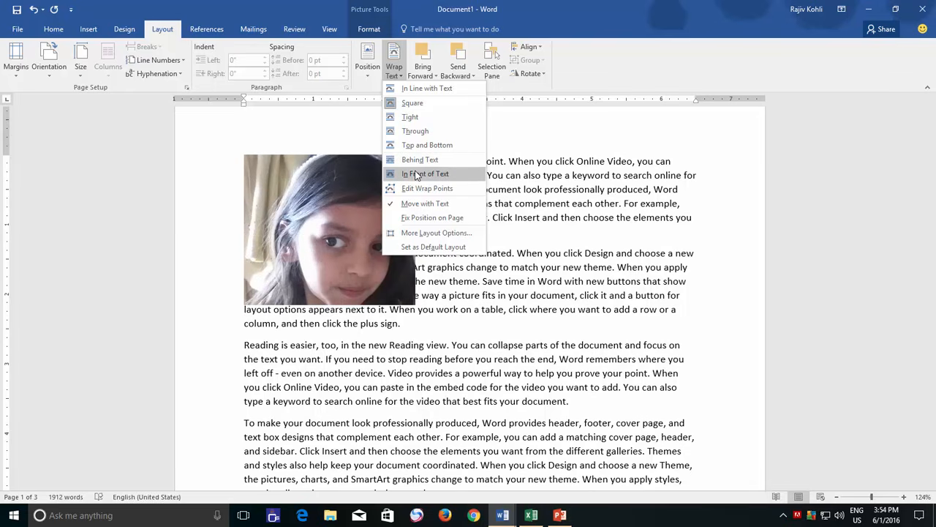
left_click(289, 213)
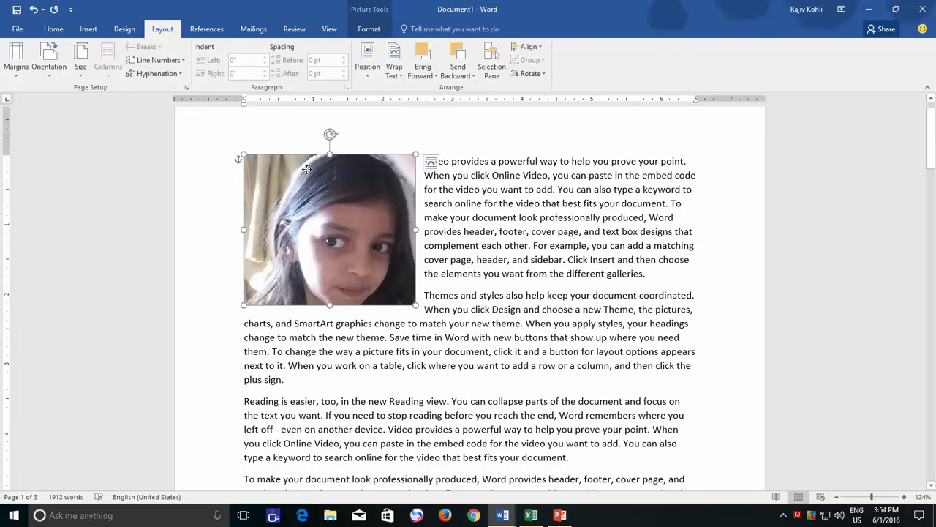
left_click_drag(308, 169, 306, 140)
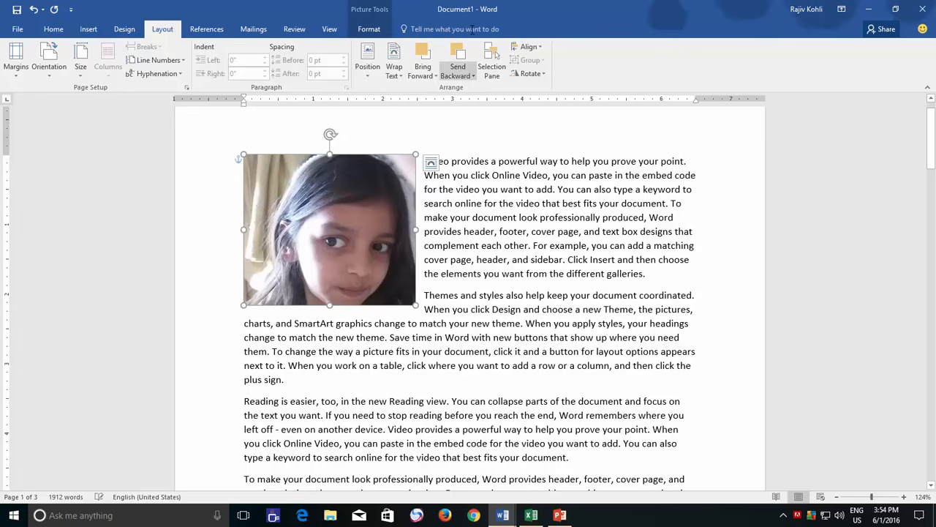
- Set the picture's text wrapping to In Front of Text and align it with the page's top-left corner
left_click(394, 67)
left_click(417, 175)
left_click_drag(338, 218, 243, 175)
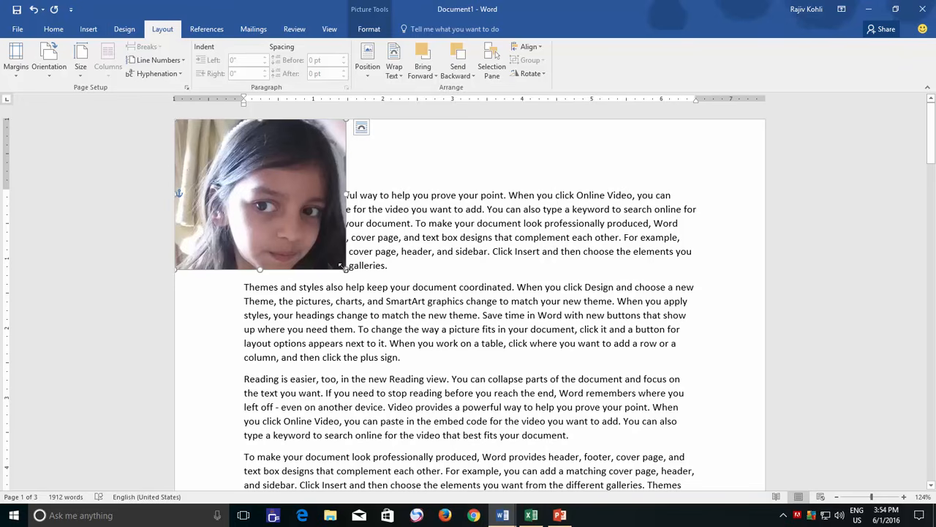
left_click_drag(280, 213, 265, 203)
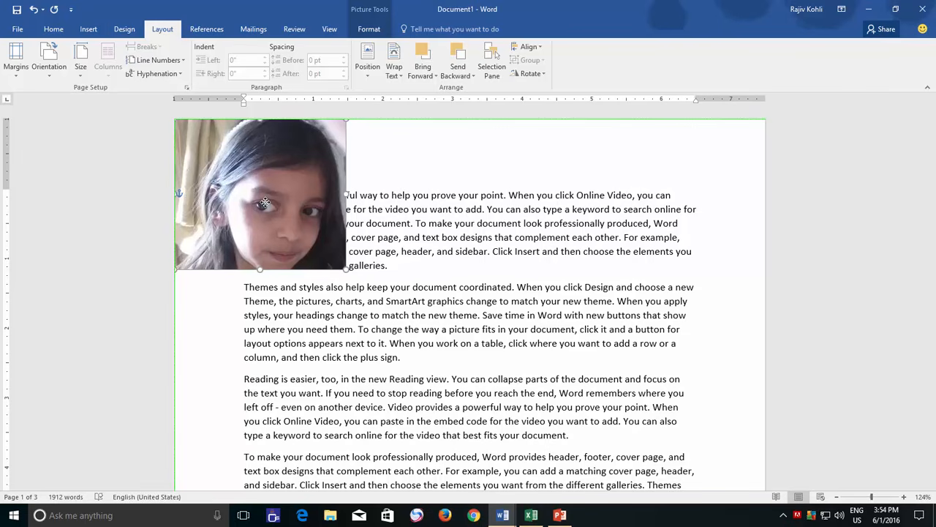
left_click_drag(264, 203, 264, 202)
left_click_drag(264, 202, 264, 203)
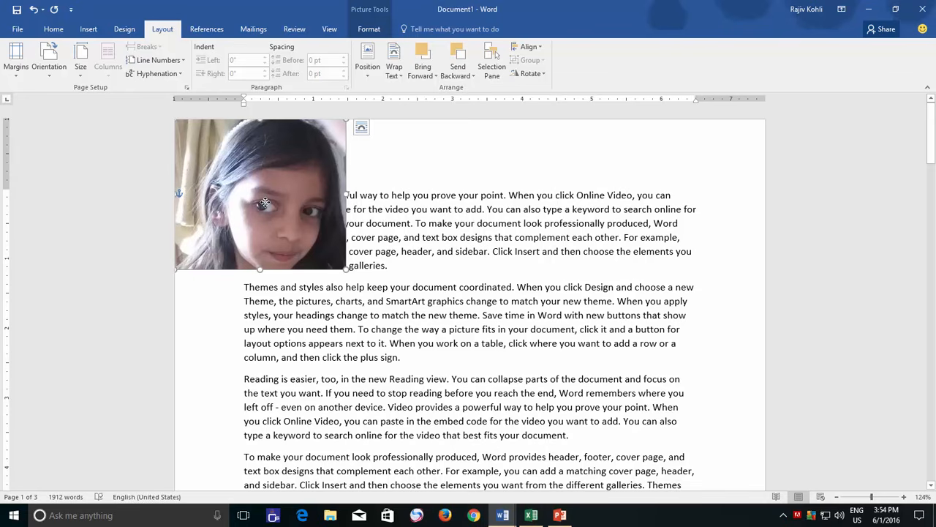
- Check the picture's placement on the first page in the print preview and return to the document
left_click(17, 29)
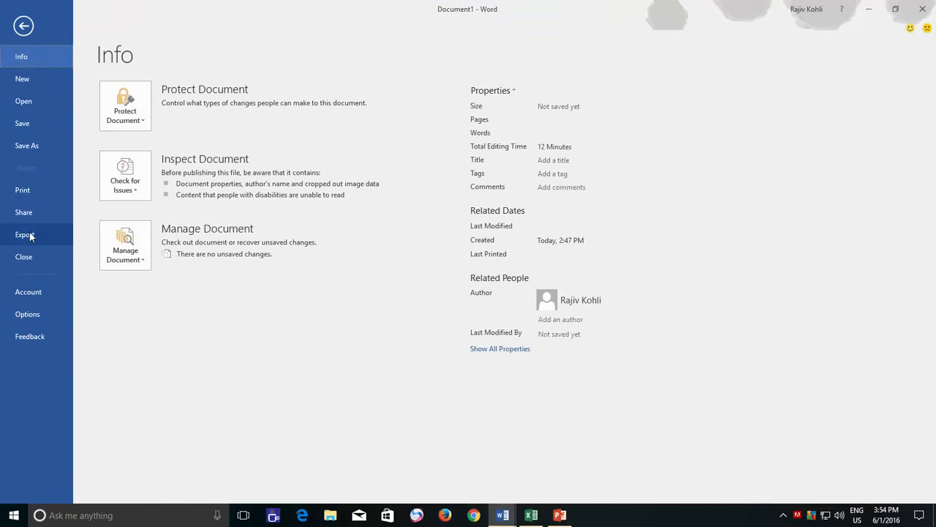
left_click(32, 188)
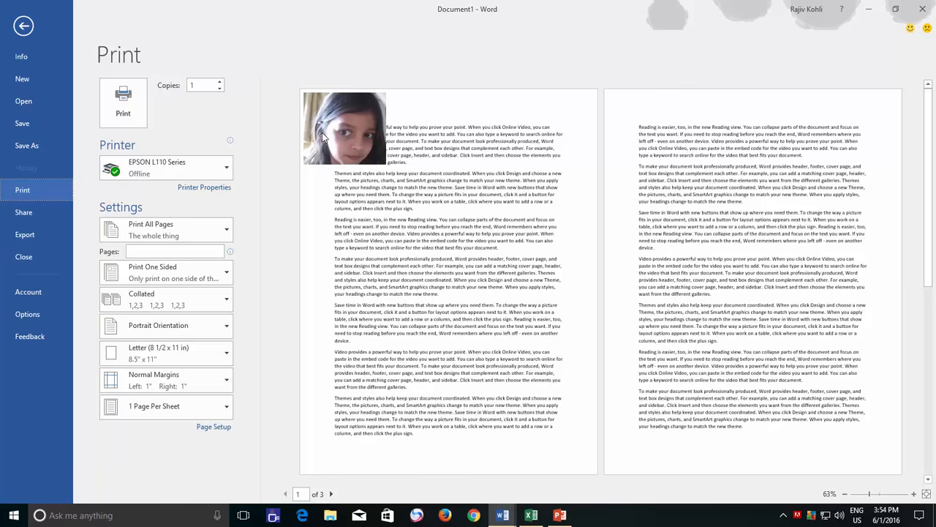
left_click(24, 26)
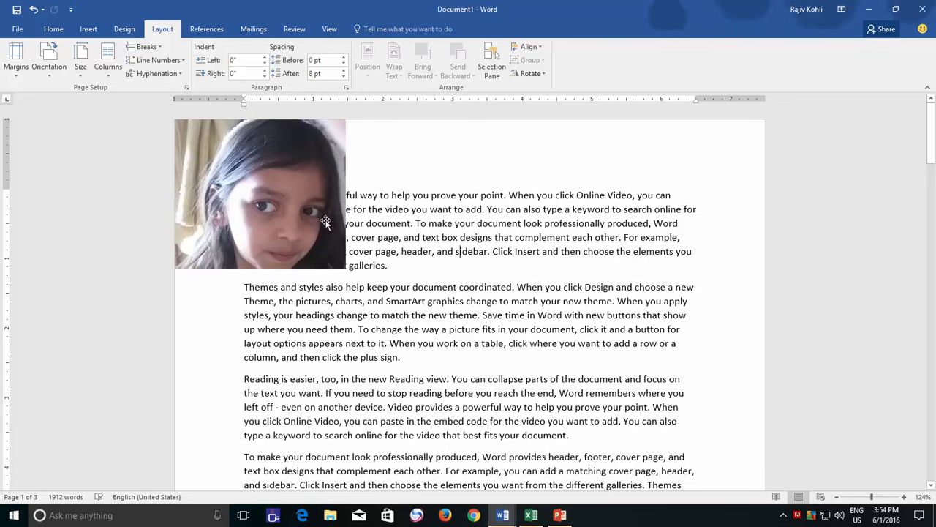
- Set the picture's text wrapping to Square and align it with the right margin and the top of the second paragraph
left_click_drag(325, 222, 579, 347)
left_click(395, 76)
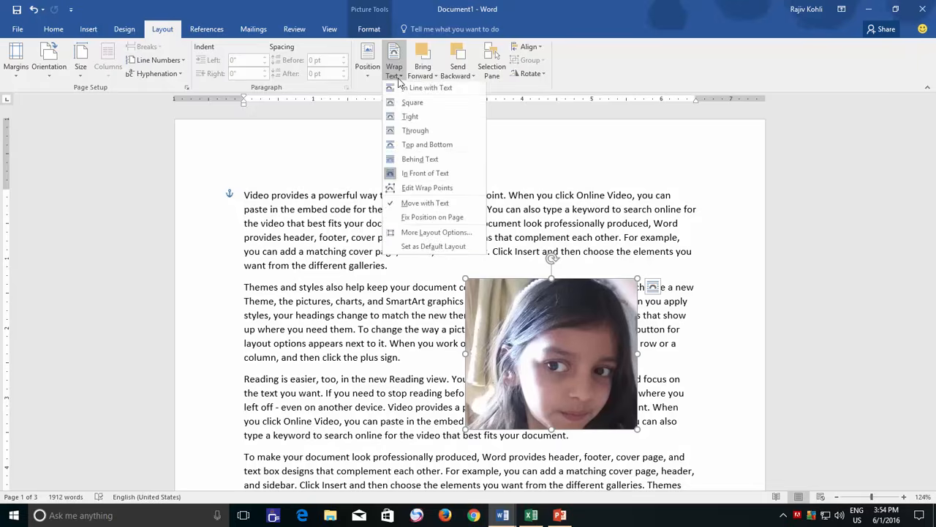
left_click(412, 103)
left_click_drag(543, 321, 591, 331)
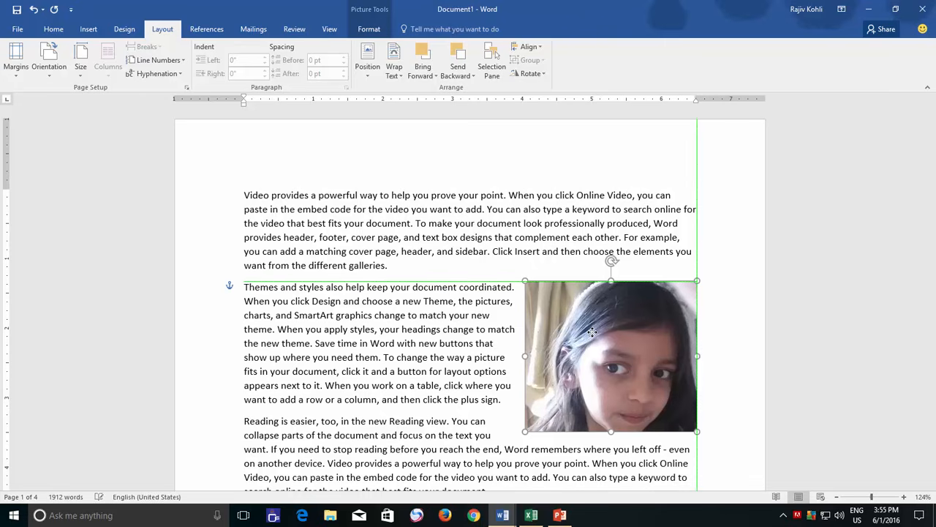
left_click_drag(592, 332, 592, 331)
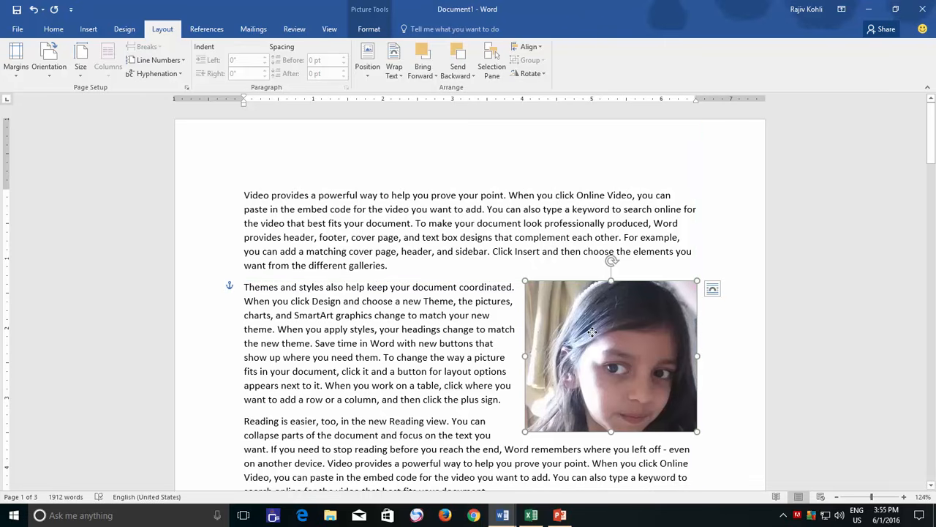